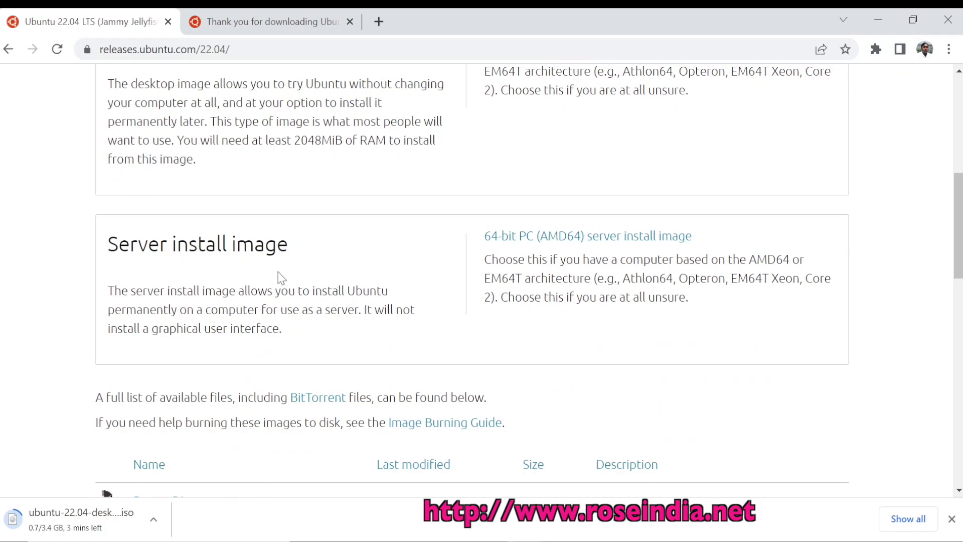
Browse the Ubuntu releases page, then return to the Ubuntu releases home page
scroll(297, 274, up, 6)
scroll(297, 273, down, 5)
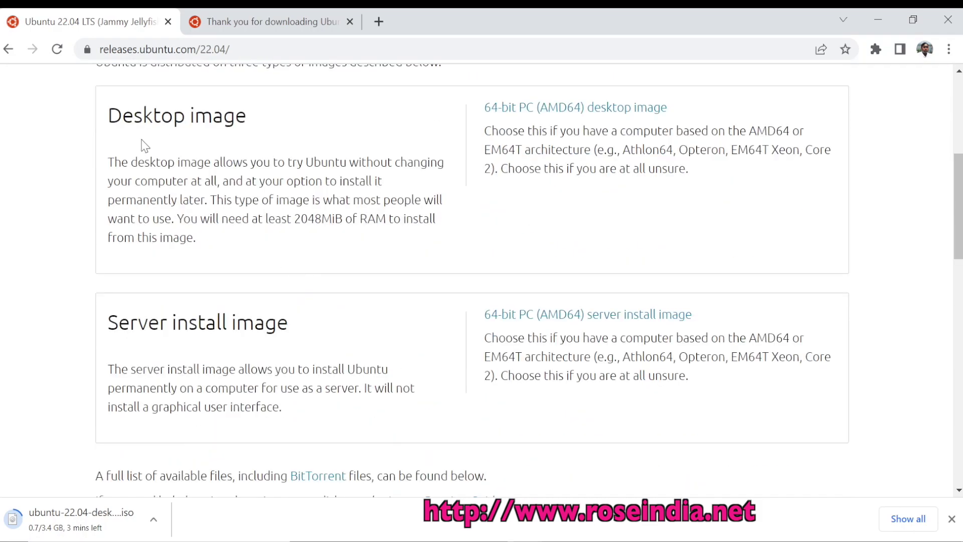
scroll(394, 301, down, 8)
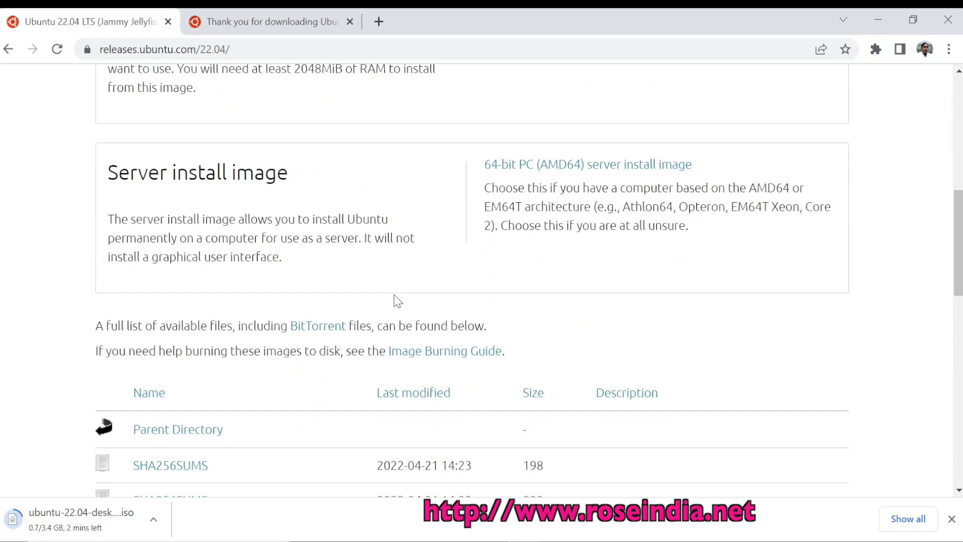
scroll(395, 301, down, 3)
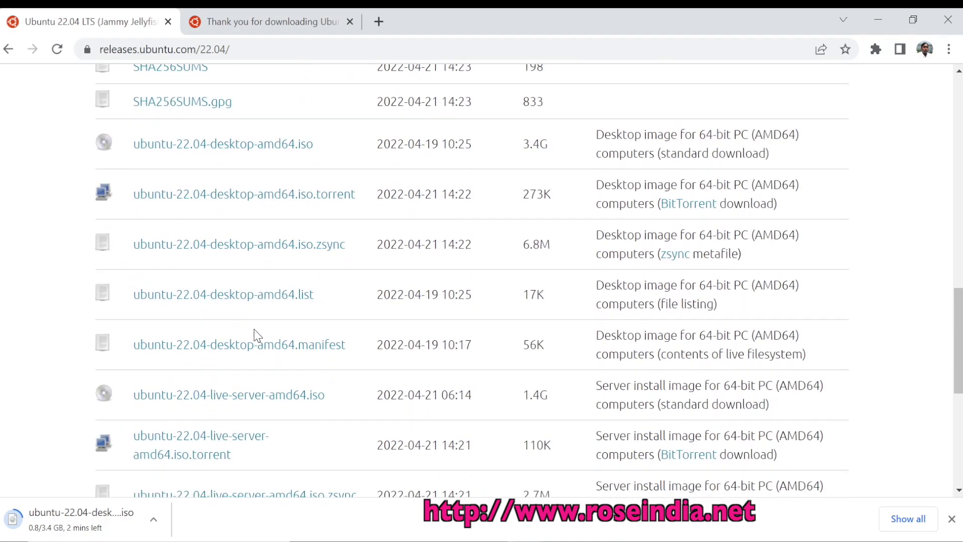
scroll(492, 262, down, 6)
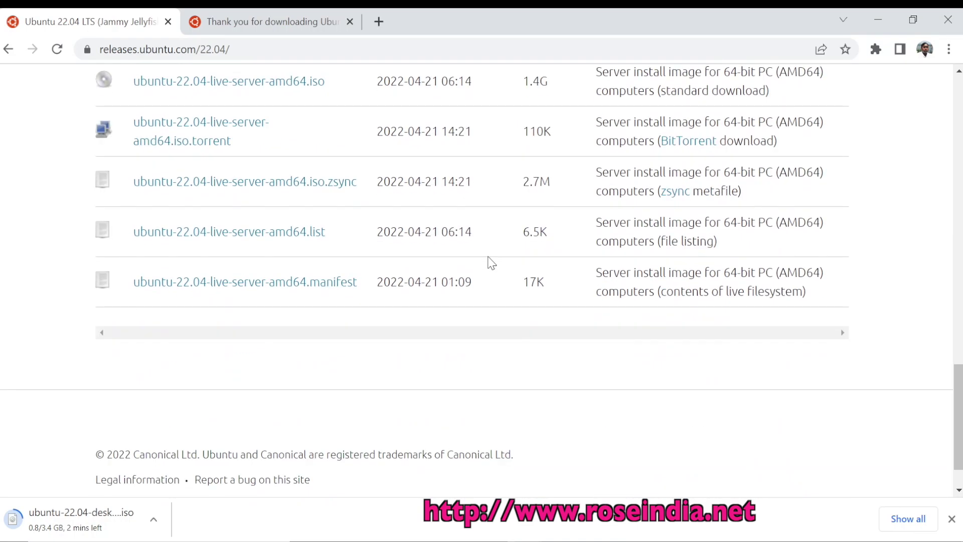
scroll(491, 263, up, 6)
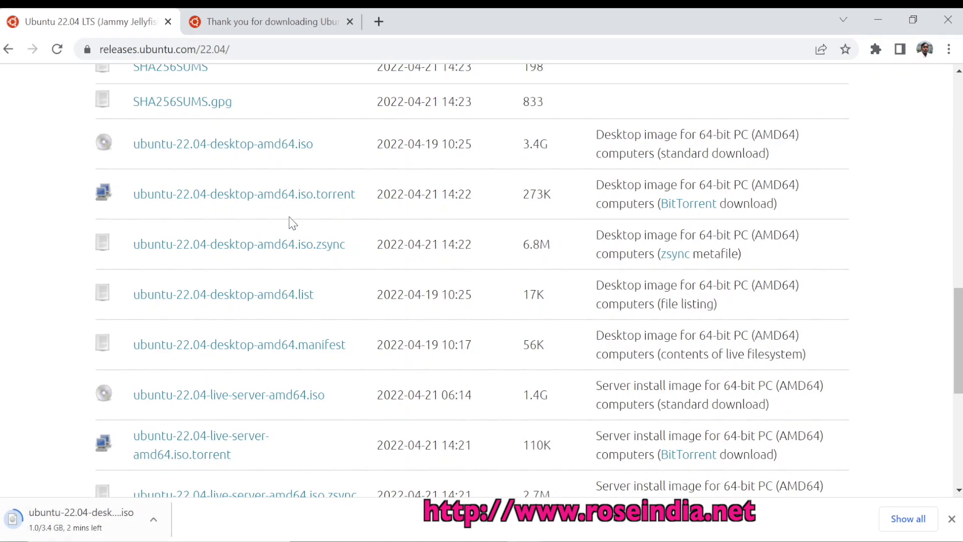
scroll(290, 221, up, 10)
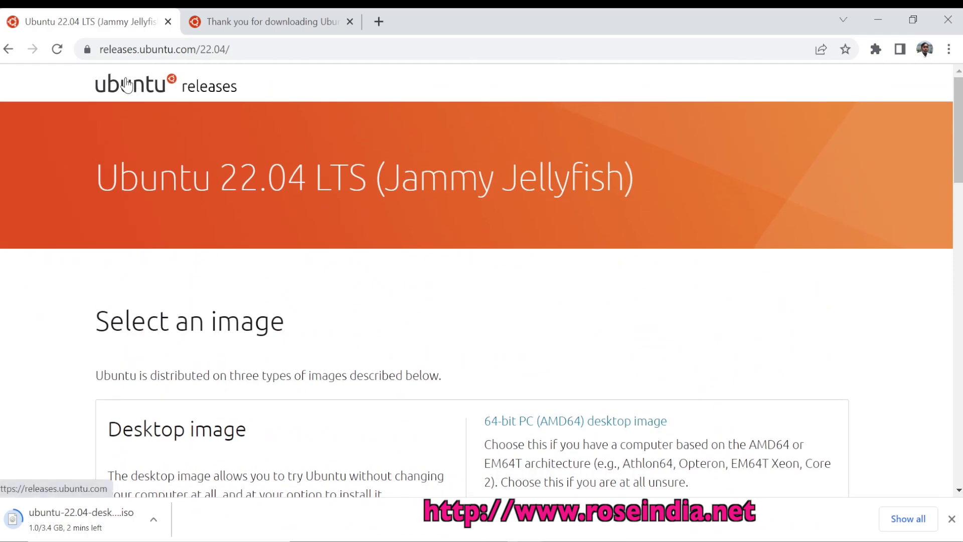
click(128, 86)
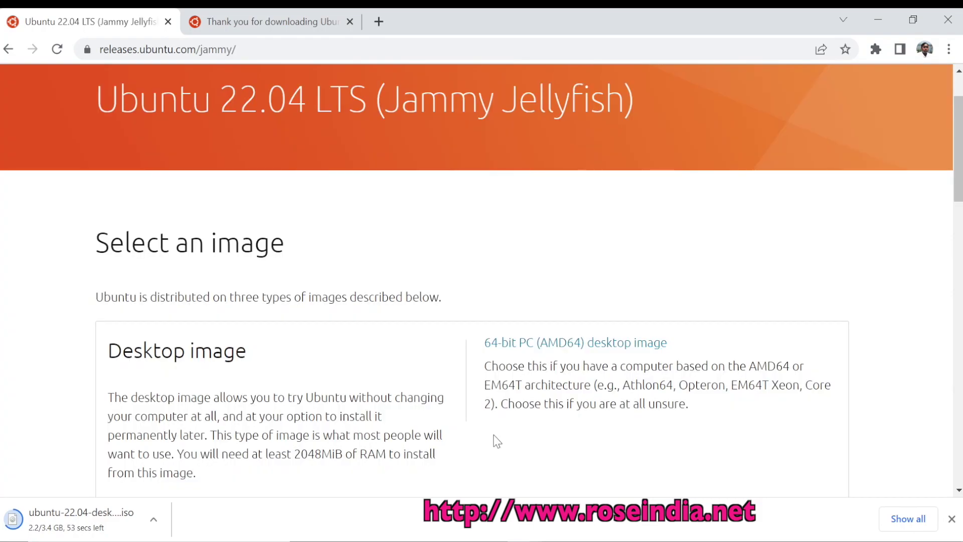
Check the ubuntu-22.04-desktop-amd64.iso download in Chrome's Downloads page and show it in its folder
mouse_move(701, 539)
key(ctrl+j)
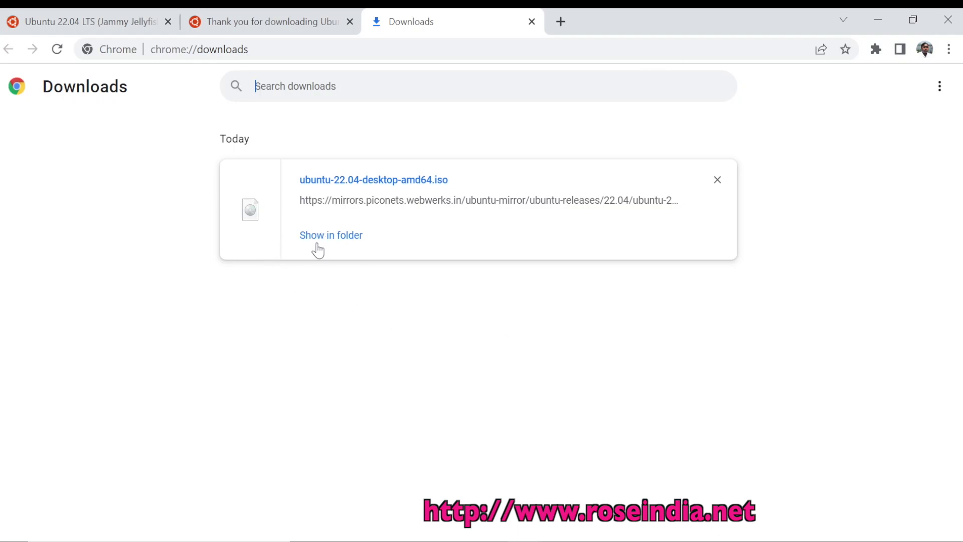
click(318, 240)
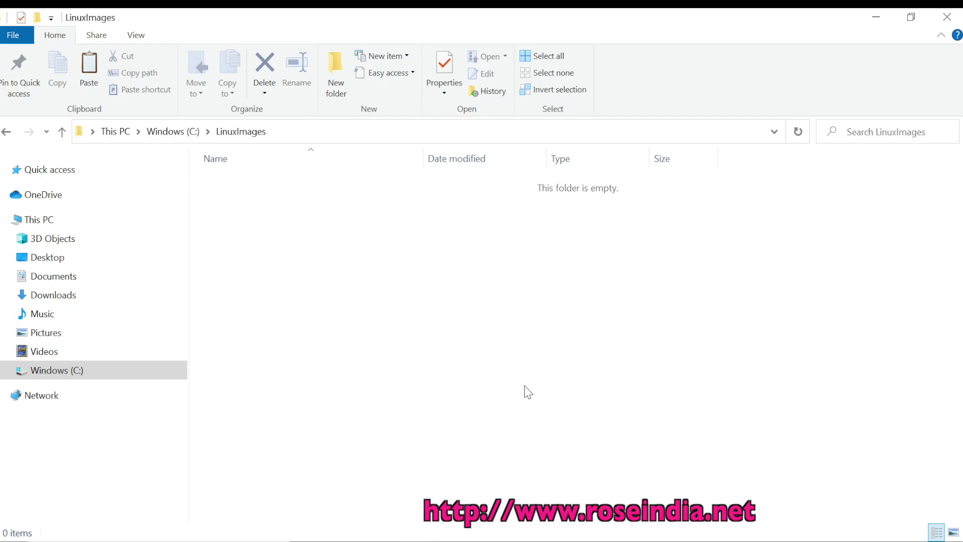
Paste ubuntu-22.04-desktop-amd64.iso into C:\LinuxImages and switch to VirtualBox Manager
key(ctrl+v)
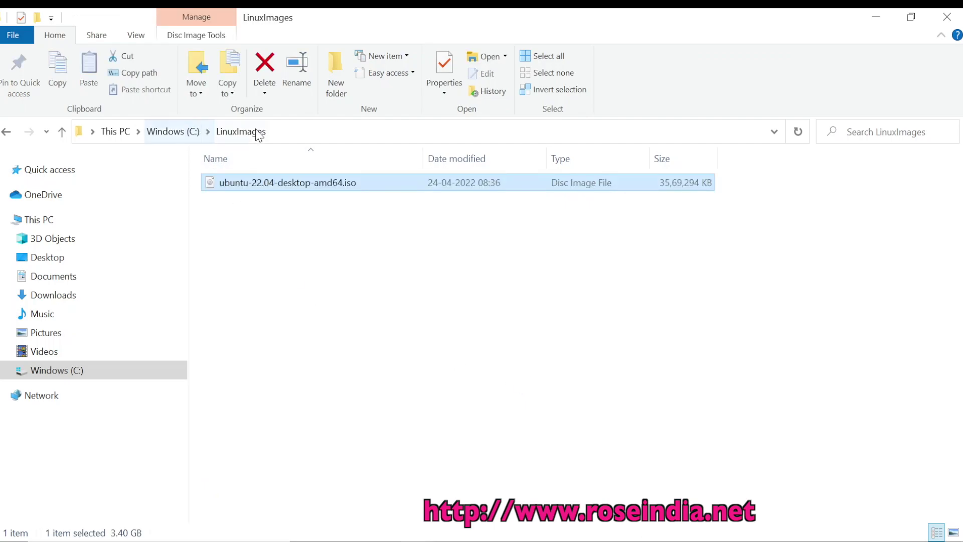
click(300, 131)
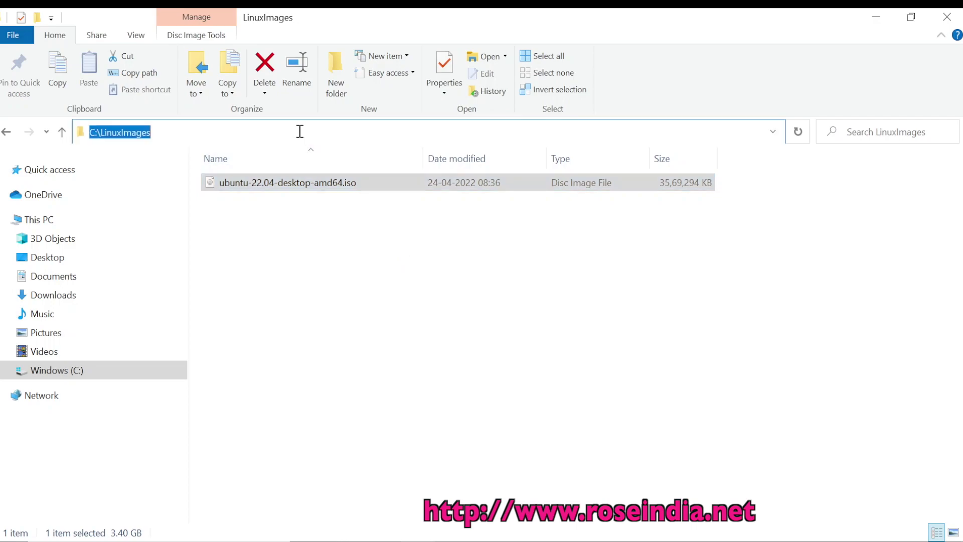
click(393, 311)
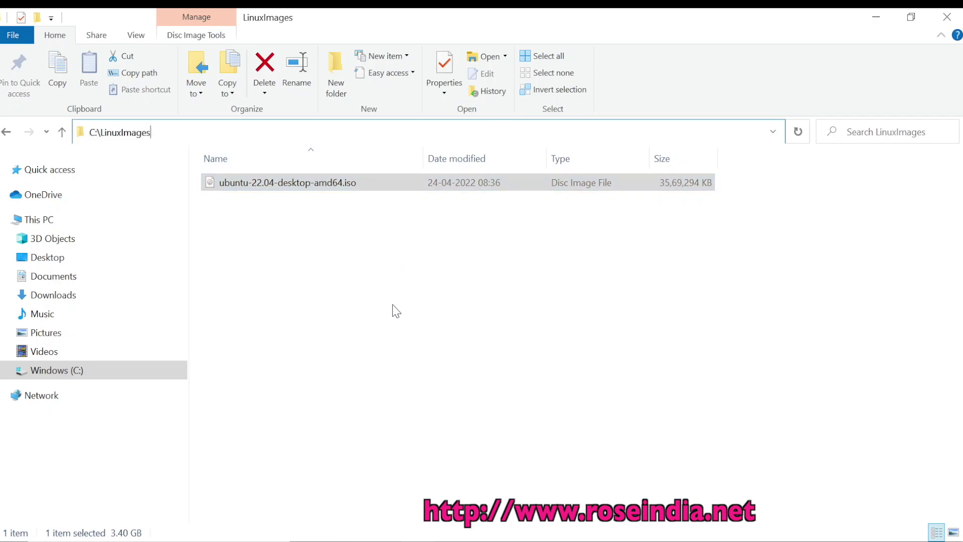
click(683, 537)
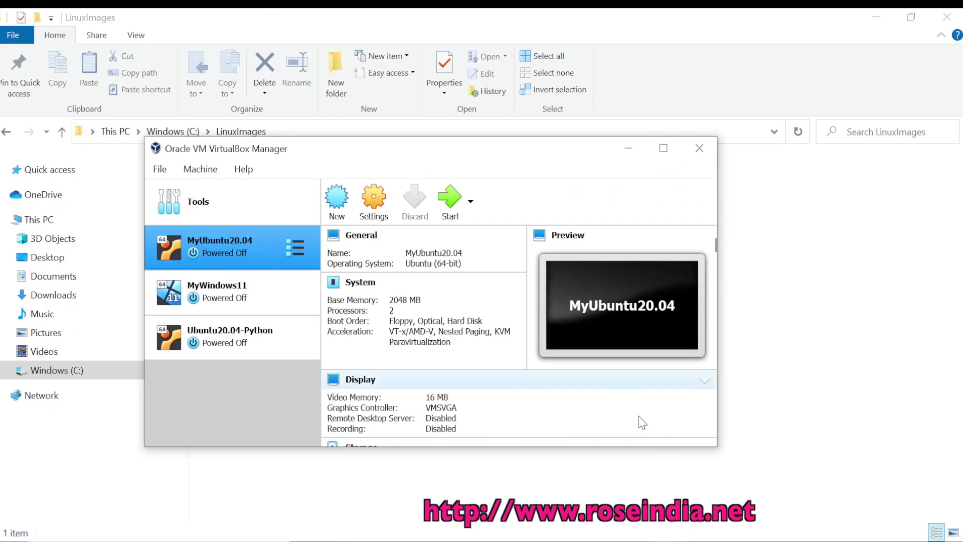
Start a new VM named Ubuntu 22.04LTS with 2048 MB of memory
click(334, 200)
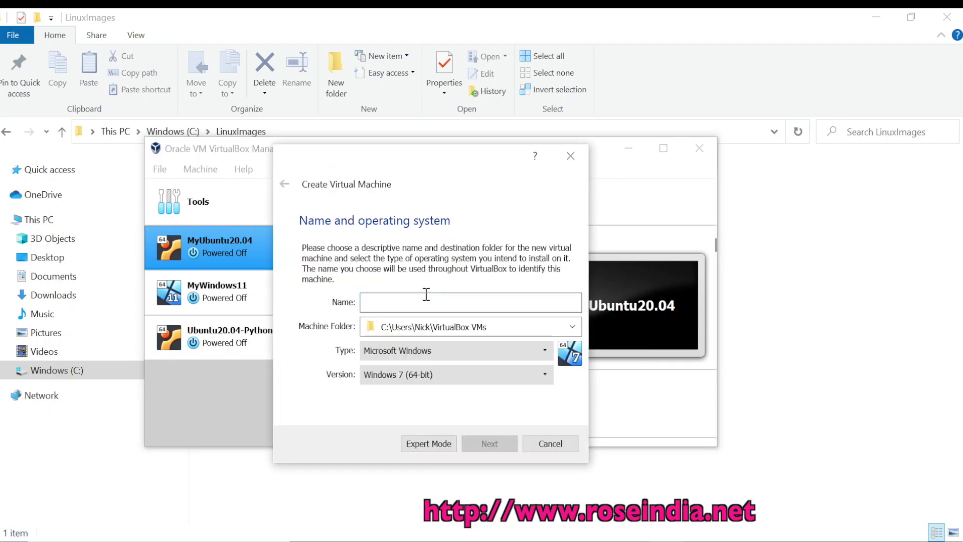
text(Ubuntu )
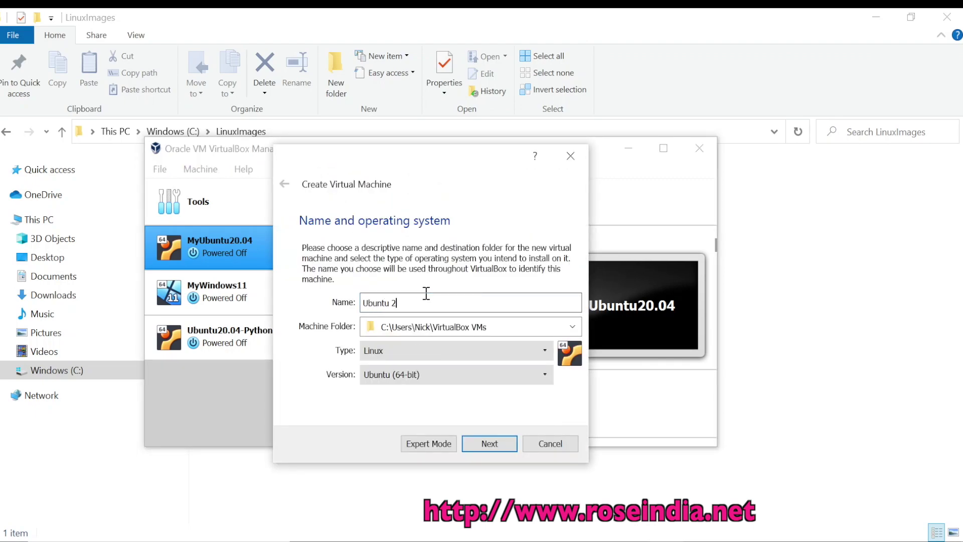
text(22.04LTS)
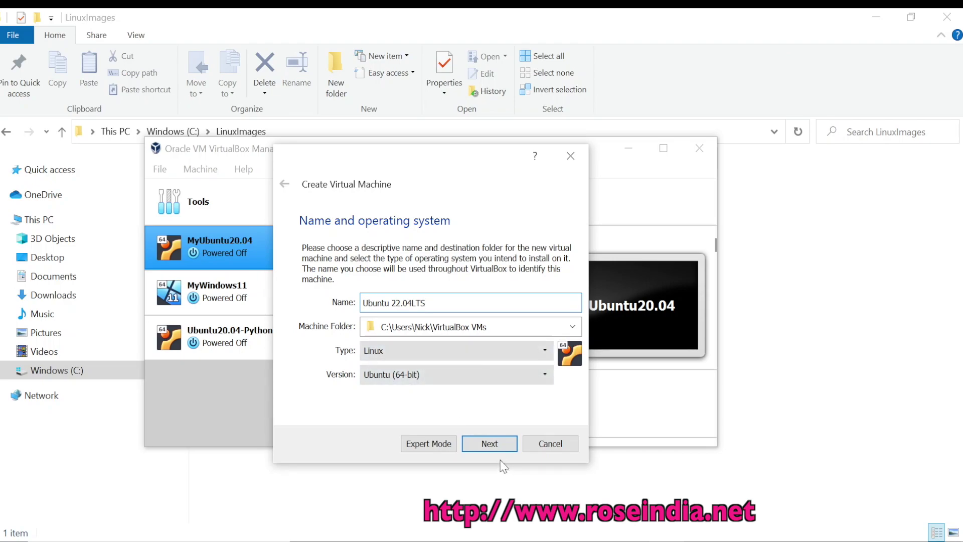
click(489, 444)
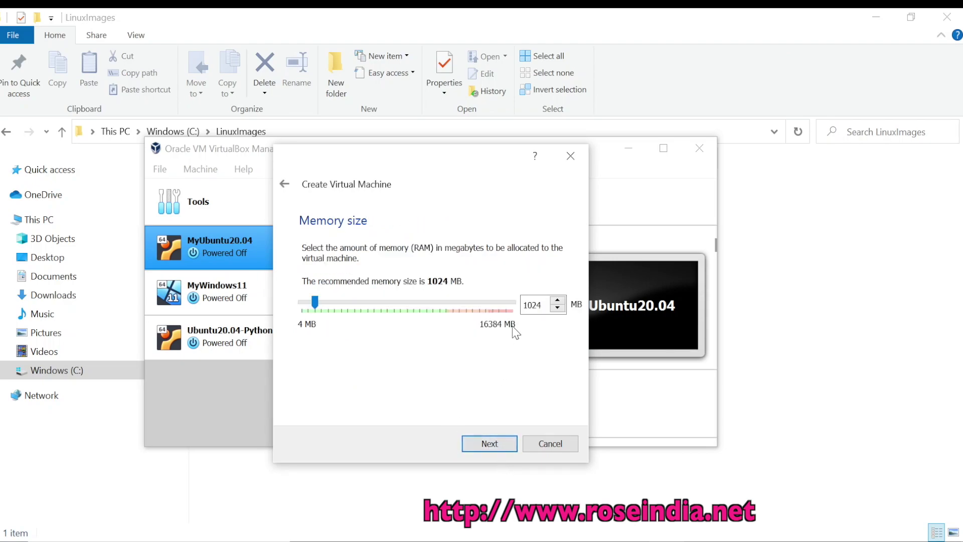
double_click(541, 304)
text(2048)
click(502, 444)
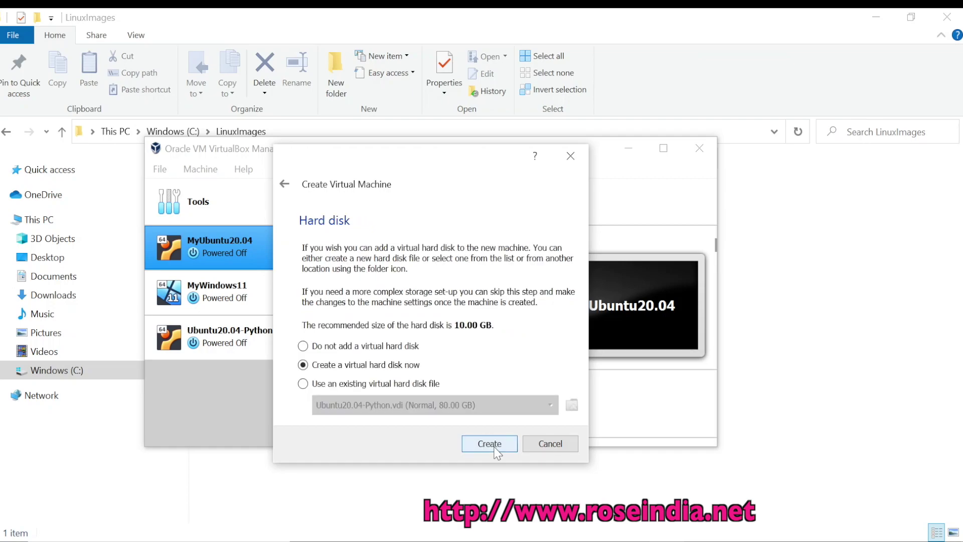
Create a 100 GB dynamically allocated VDI virtual disk and finish the VM
click(495, 450)
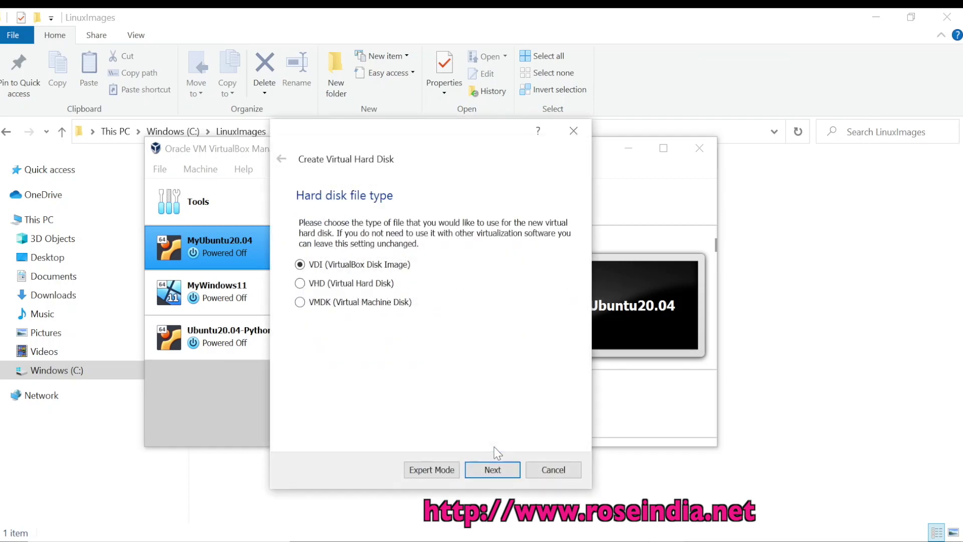
click(500, 472)
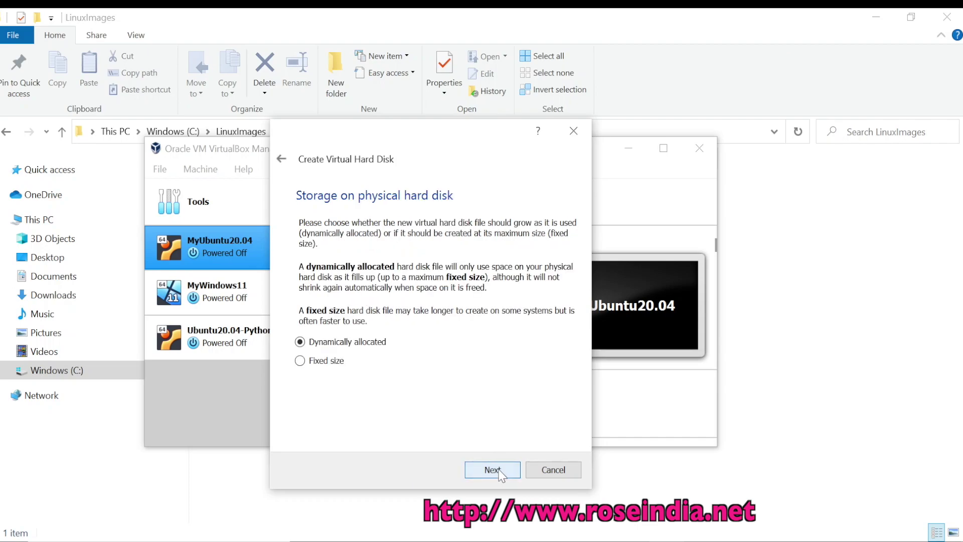
click(492, 469)
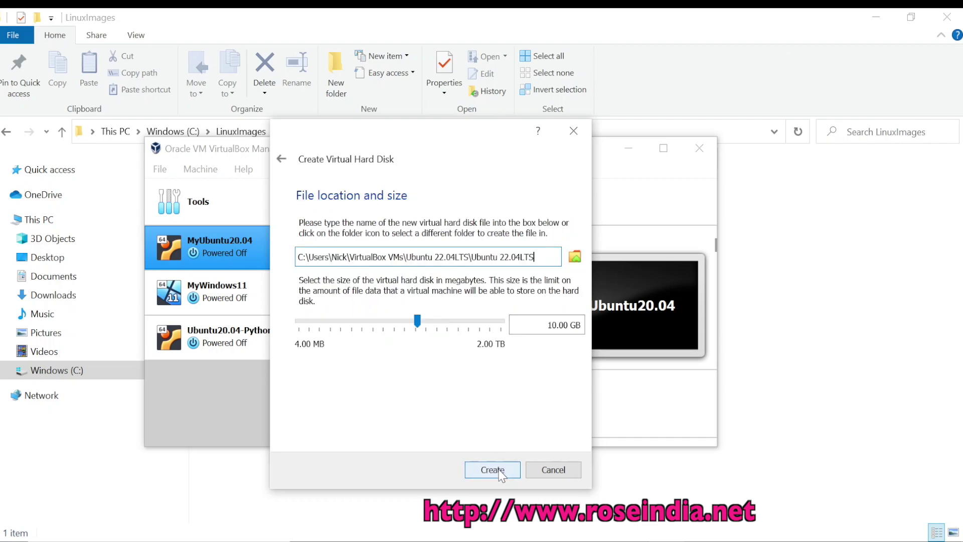
click(549, 326)
text(0)
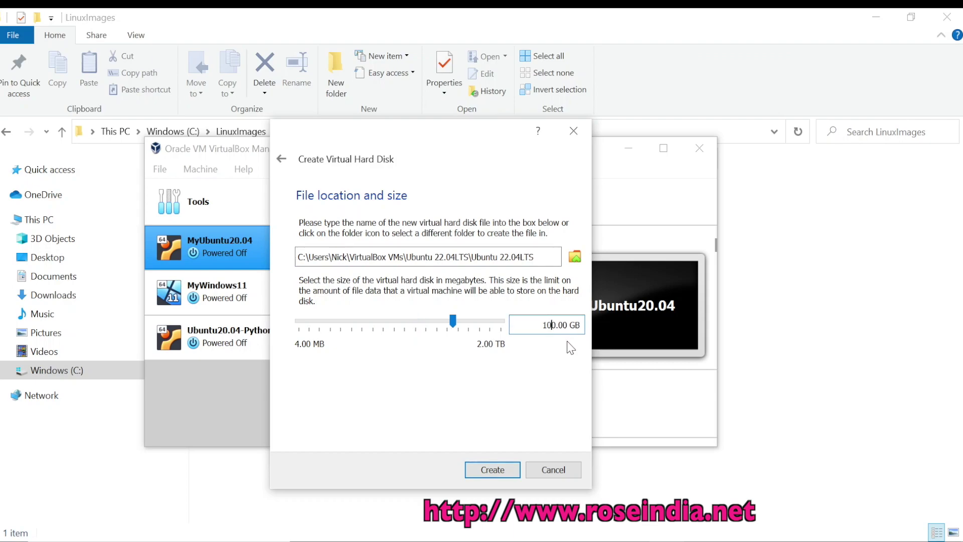
click(500, 475)
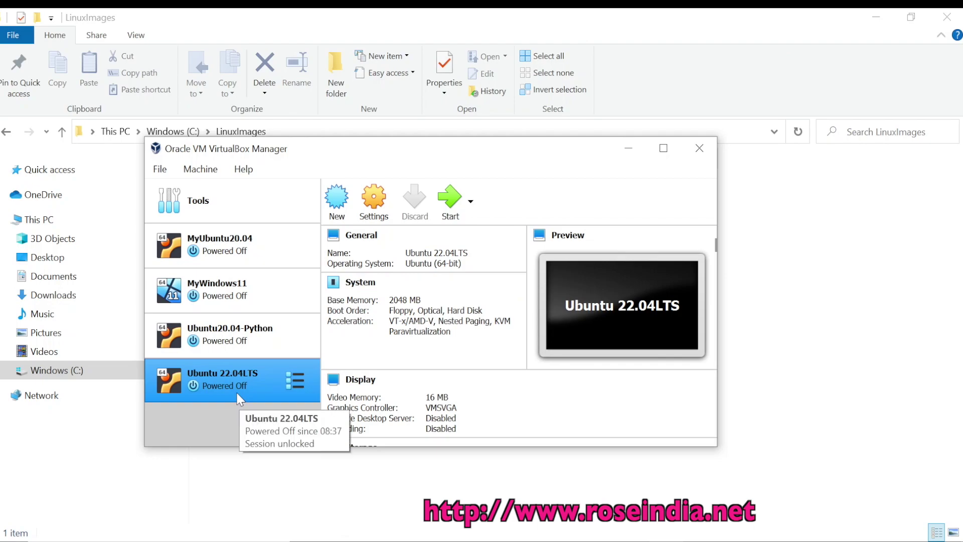
Give the Ubuntu 22.04LTS VM 2 CPUs in its System settings
click(374, 201)
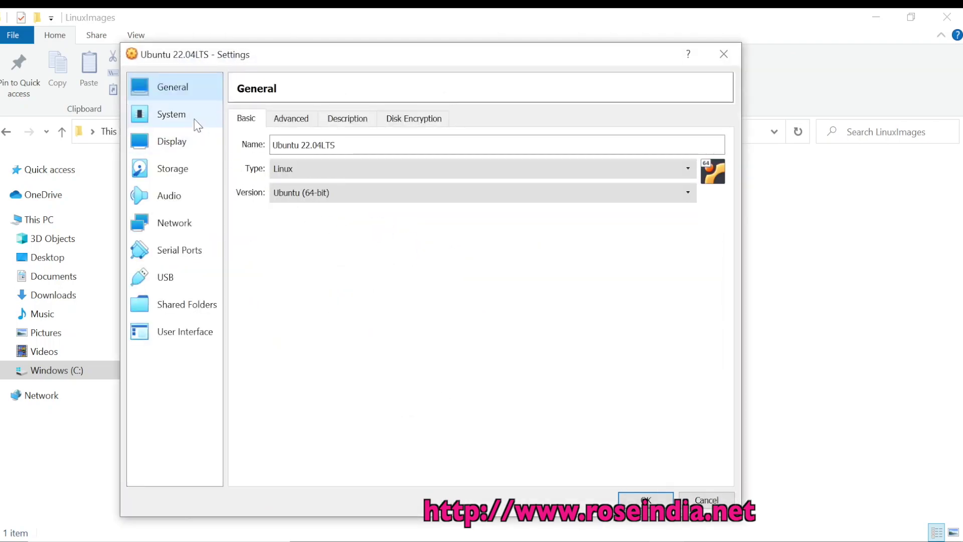
click(180, 114)
click(319, 120)
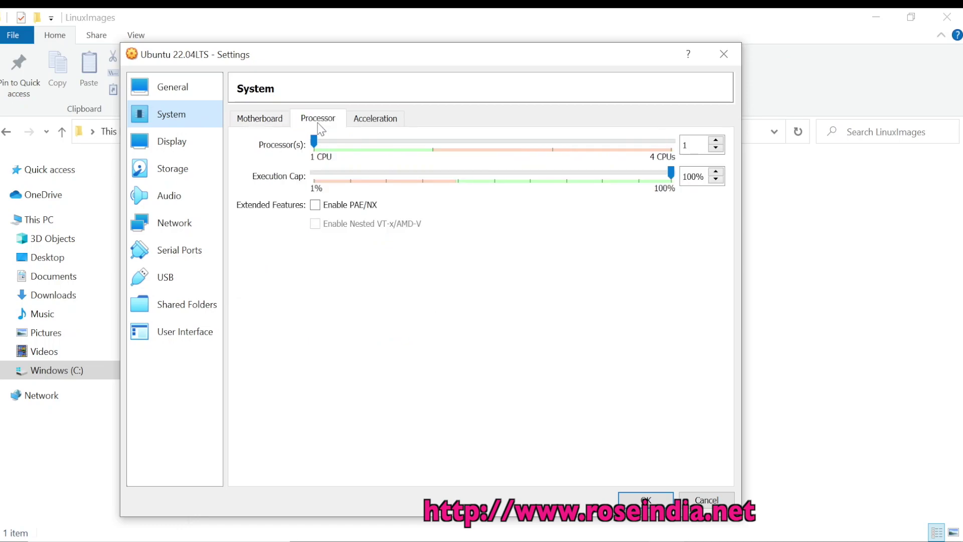
click(433, 150)
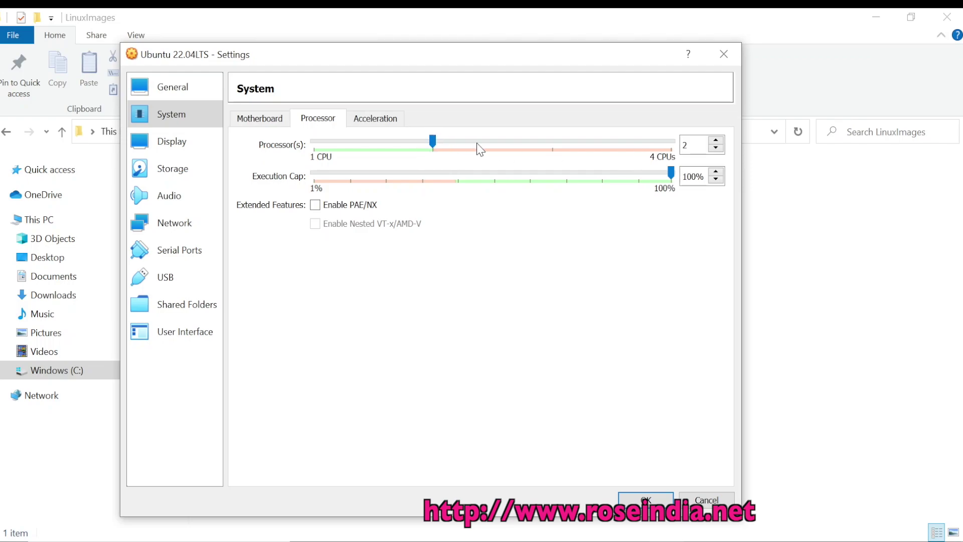
Load ubuntu-22.04-desktop-amd64.iso into the empty IDE optical drive and save the settings
mouse_move(427, 174)
click(175, 172)
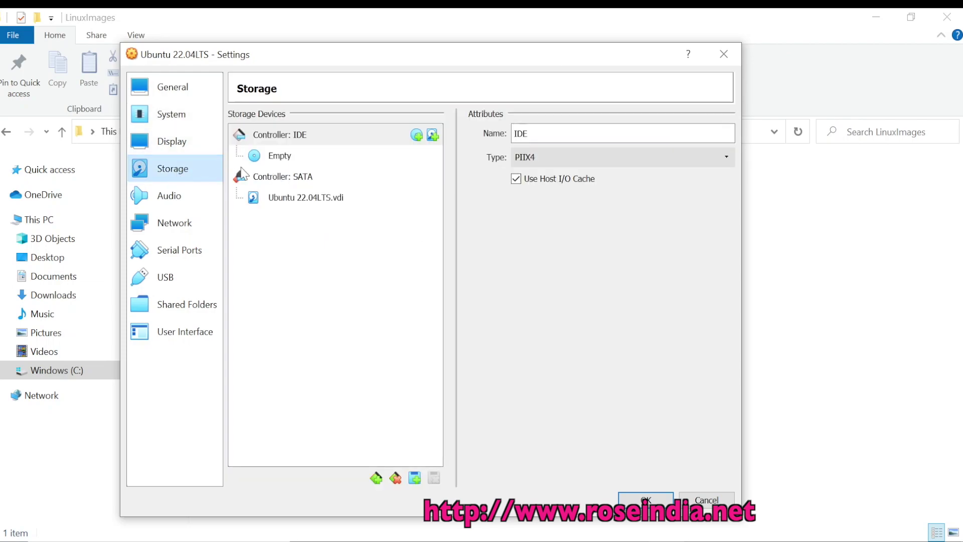
click(303, 136)
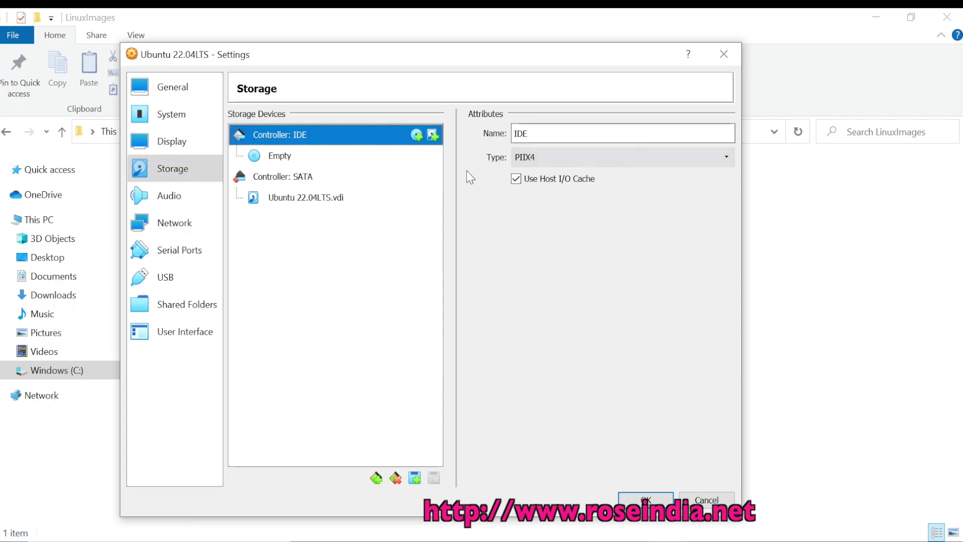
click(313, 156)
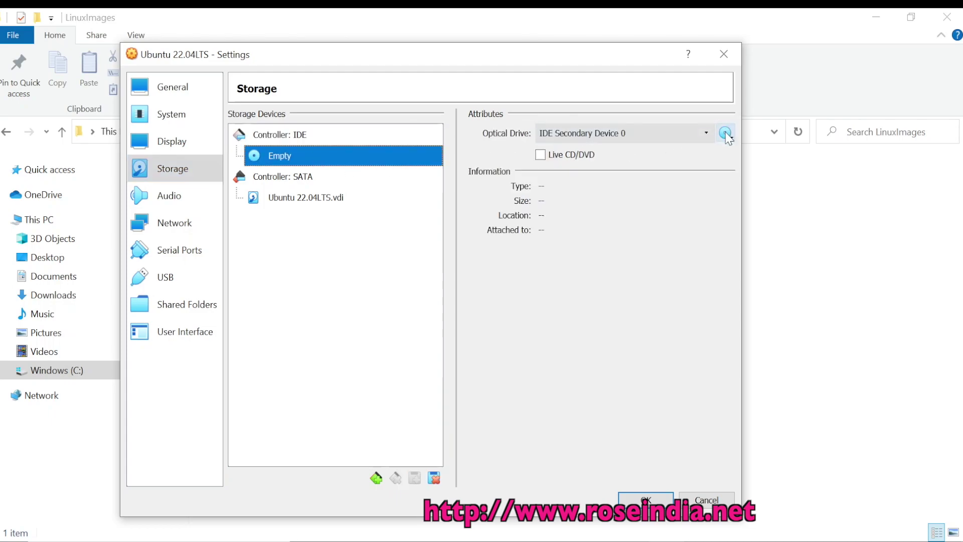
click(727, 133)
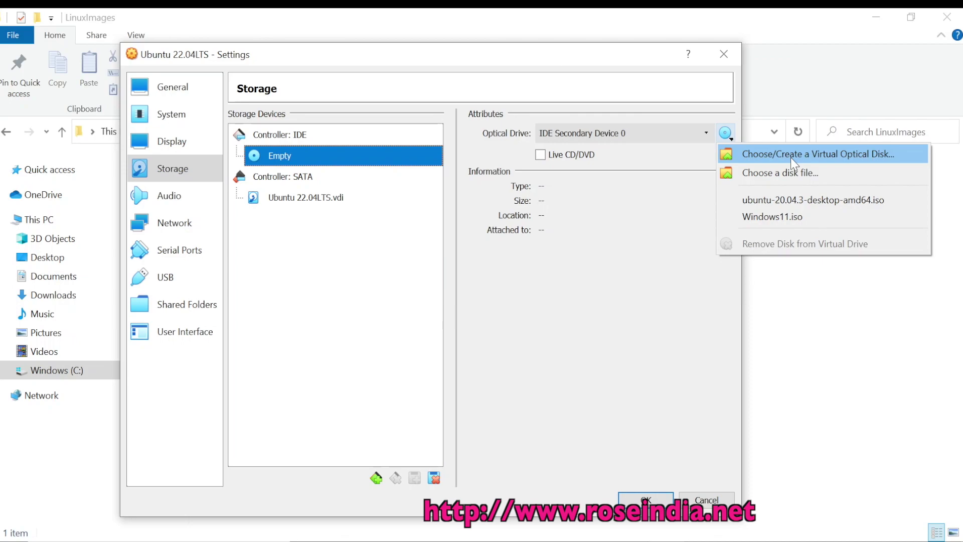
click(785, 172)
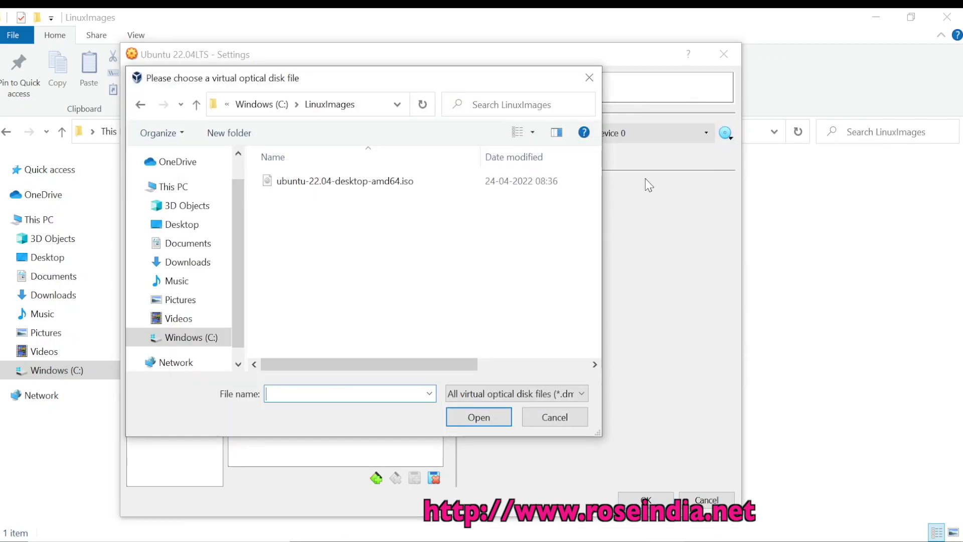
click(314, 181)
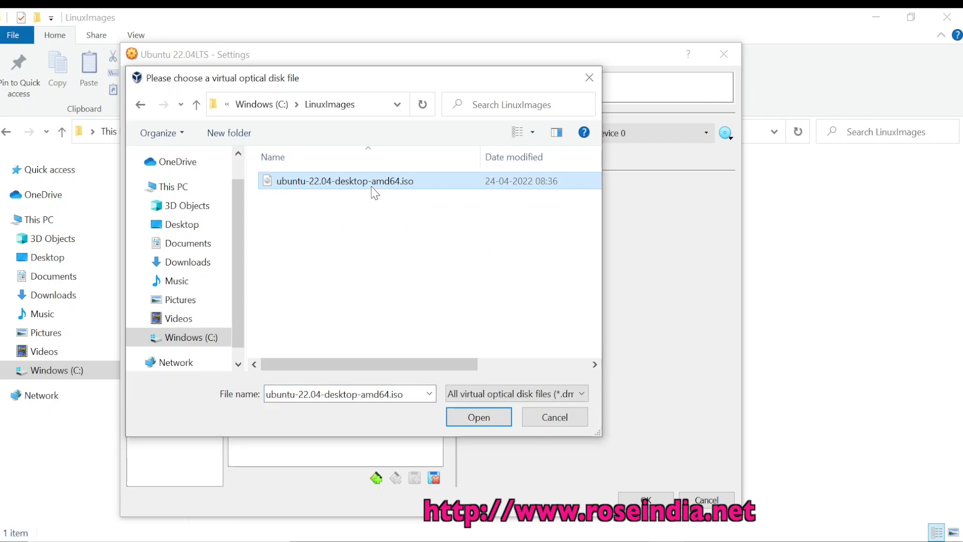
click(489, 417)
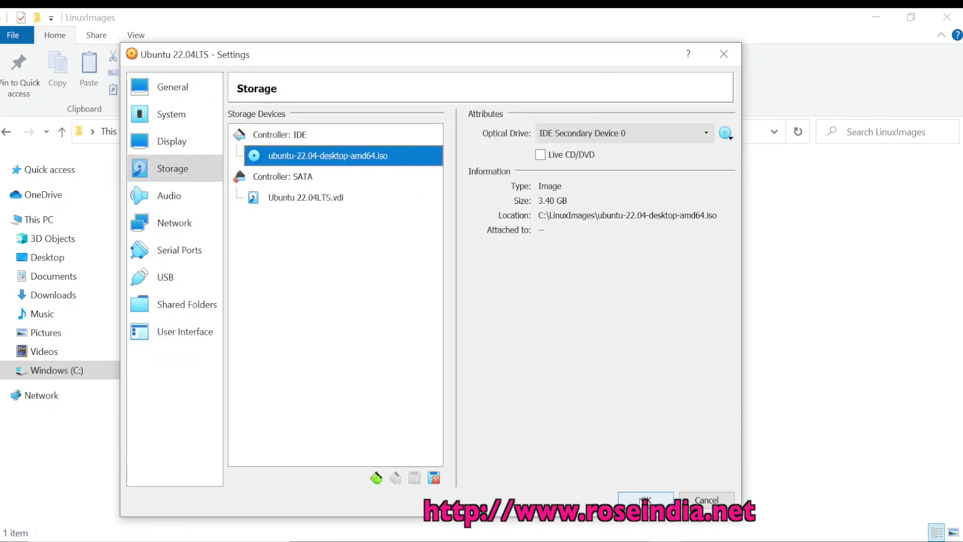
click(645, 500)
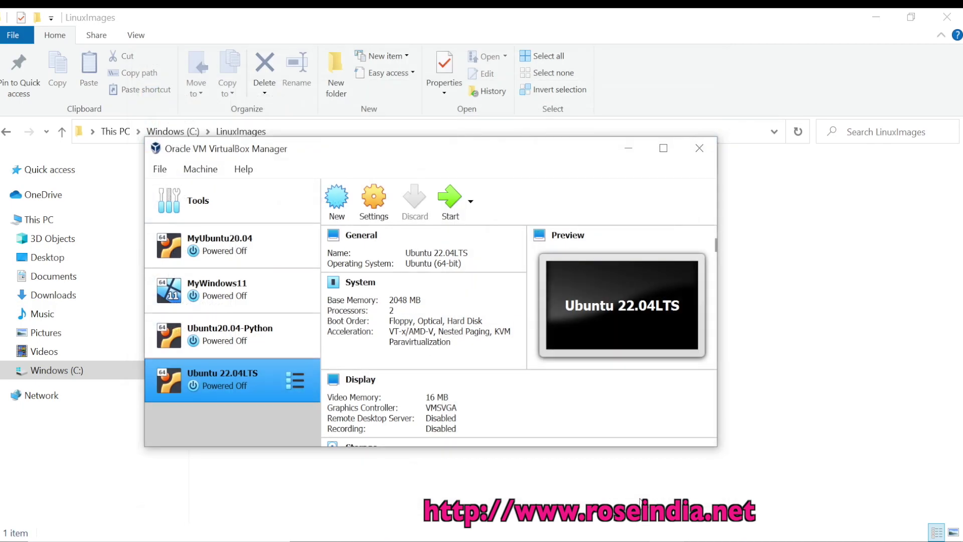
Start the Ubuntu 22.04LTS VM and boot the Try or Install Ubuntu entry
click(444, 207)
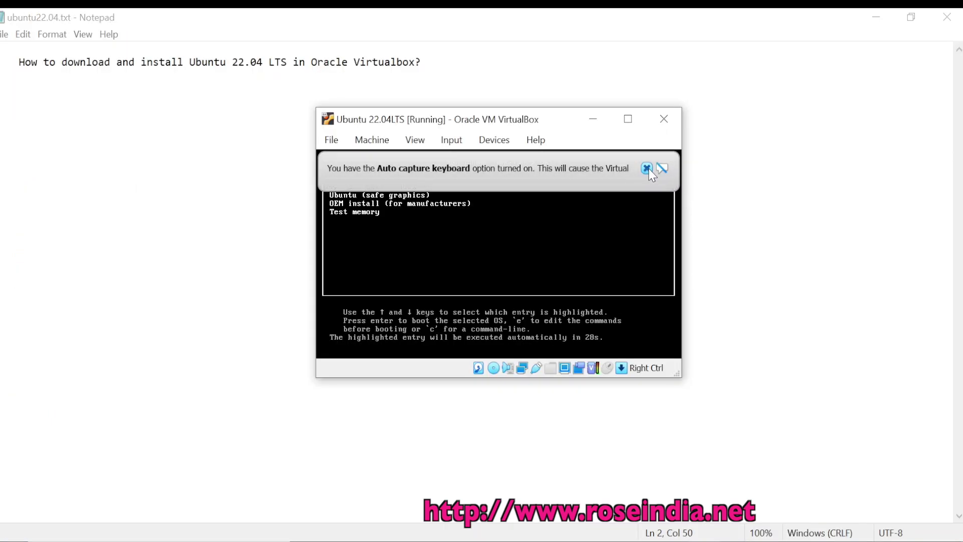
click(646, 168)
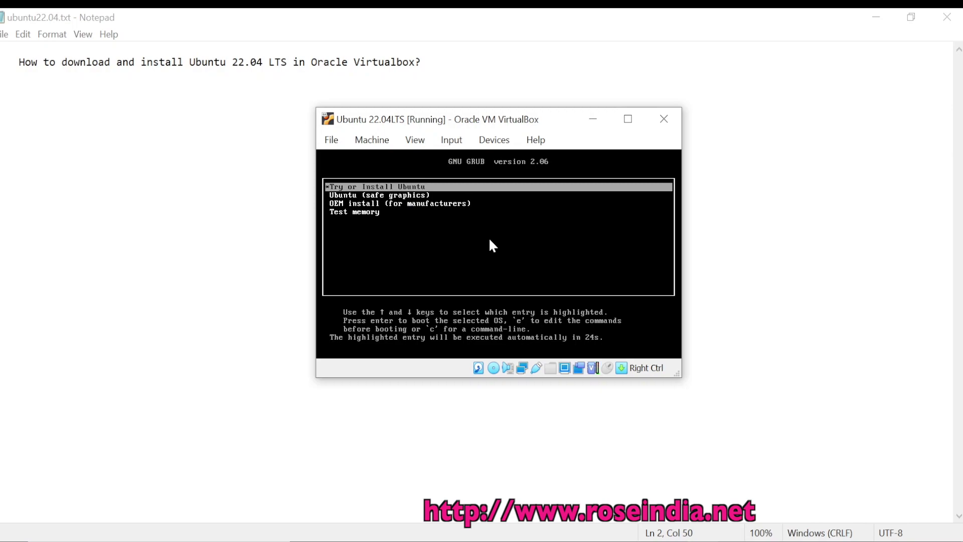
key(Return)
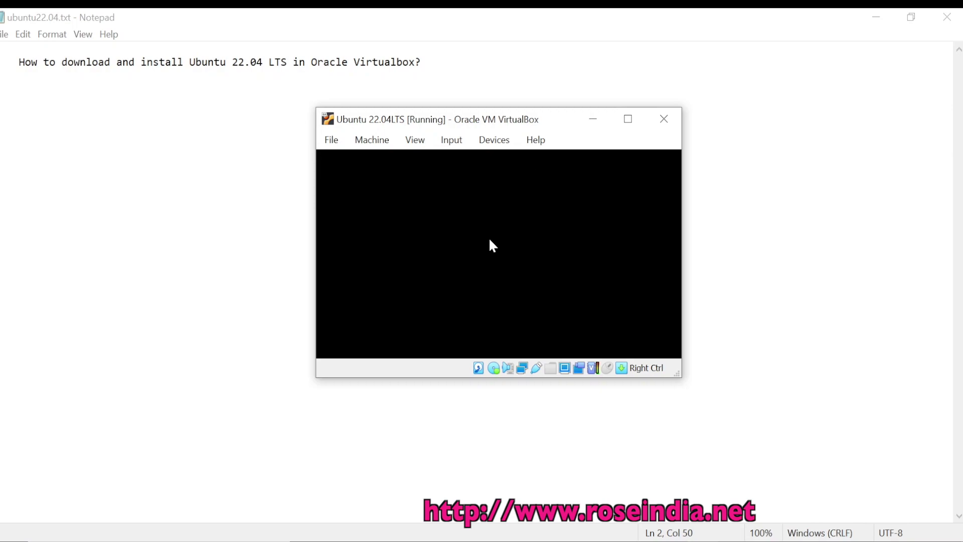
Enlarge and reposition the VM window, dismiss the mouse integration notice, and maximize it
drag(516, 116, 430, 94)
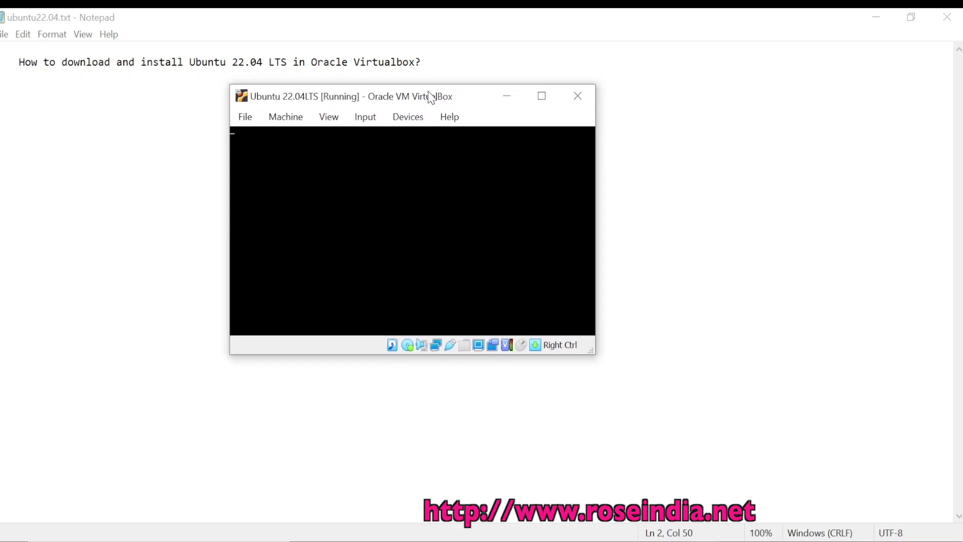
drag(594, 355, 805, 479)
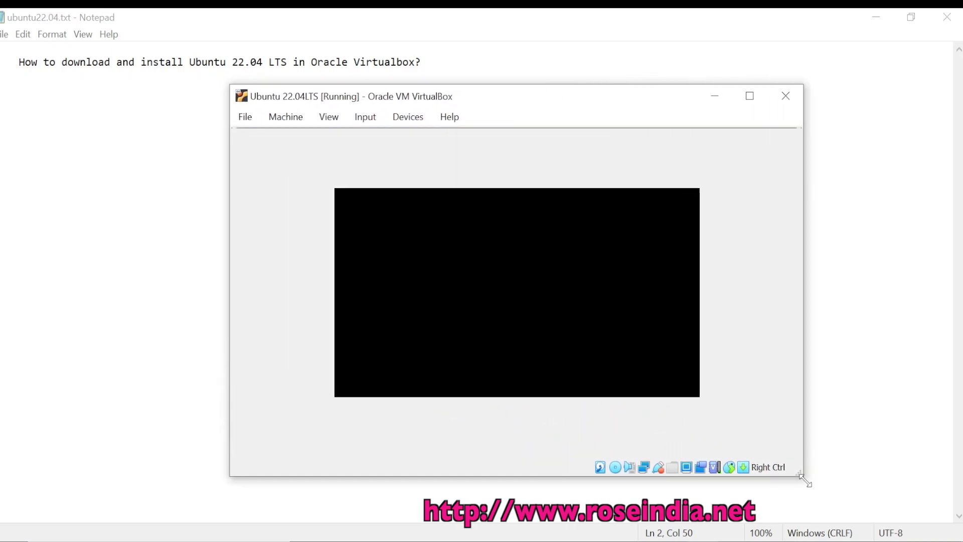
drag(528, 101, 477, 92)
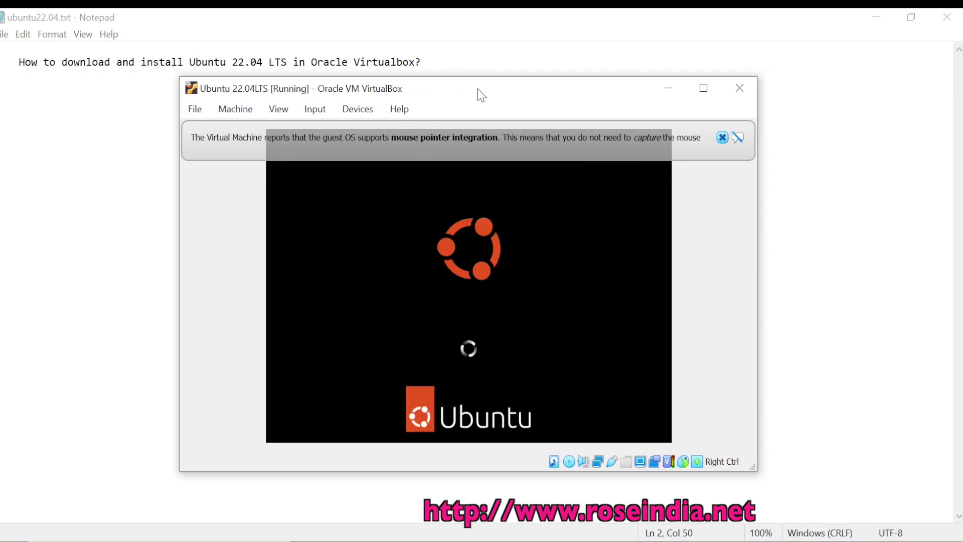
click(725, 138)
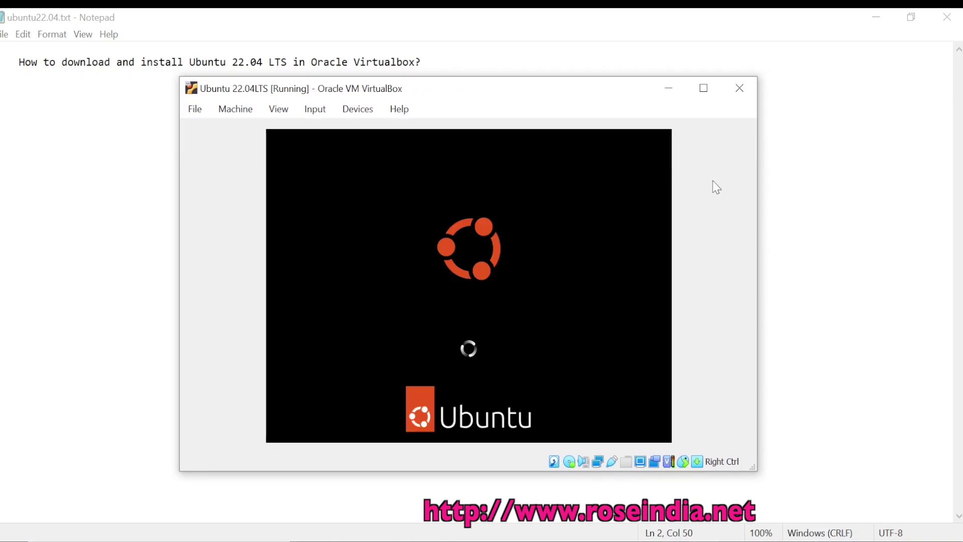
key(super+Up)
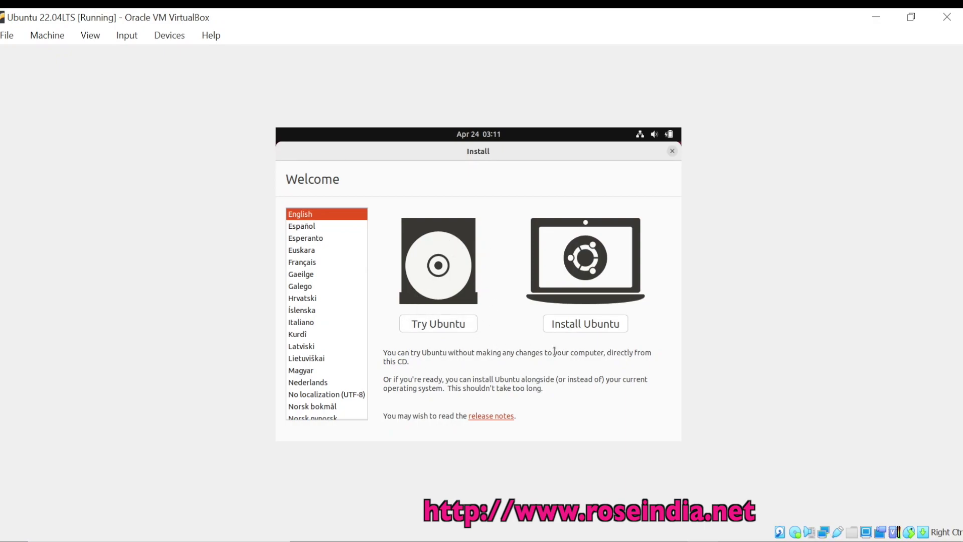
Install Ubuntu in English with US keyboard, normal installation, erase disk, confirming disk writes
click(576, 323)
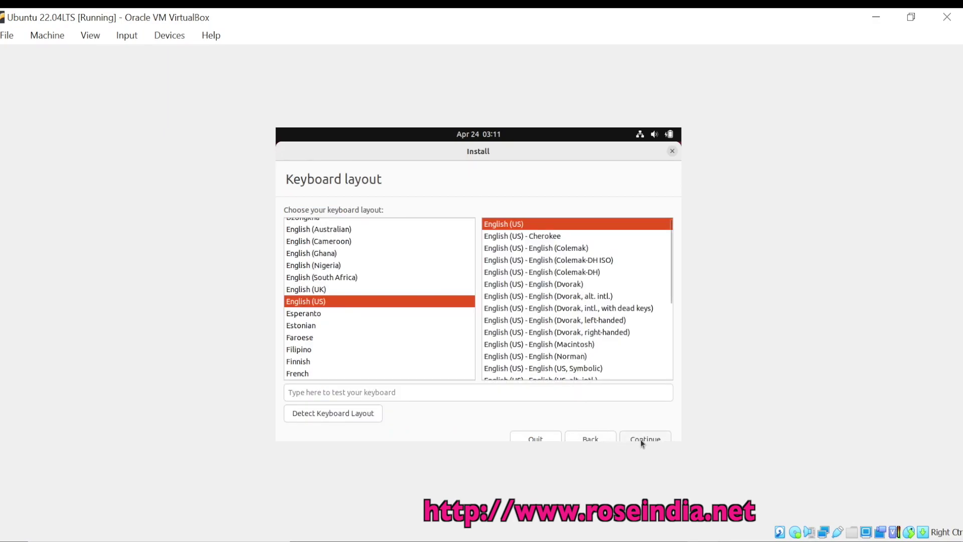
click(641, 439)
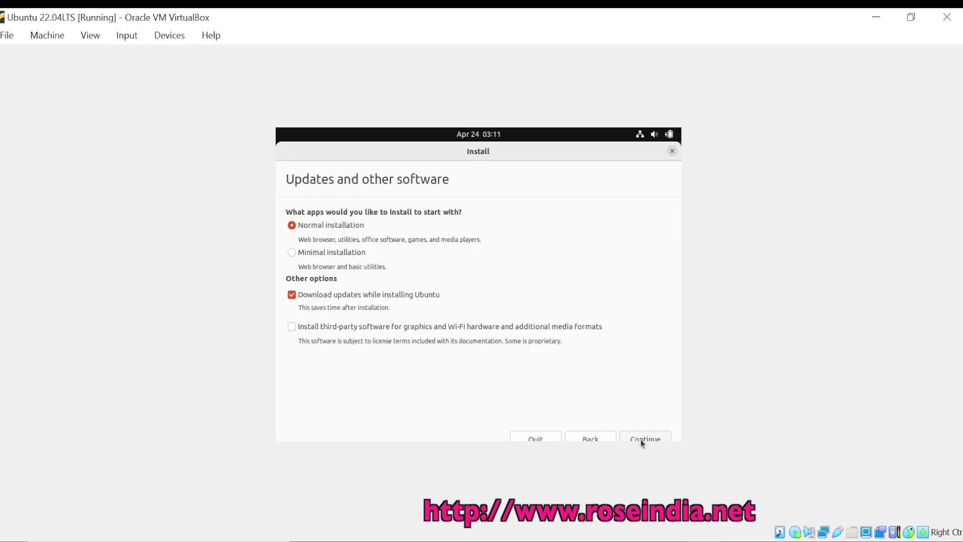
click(641, 440)
click(642, 440)
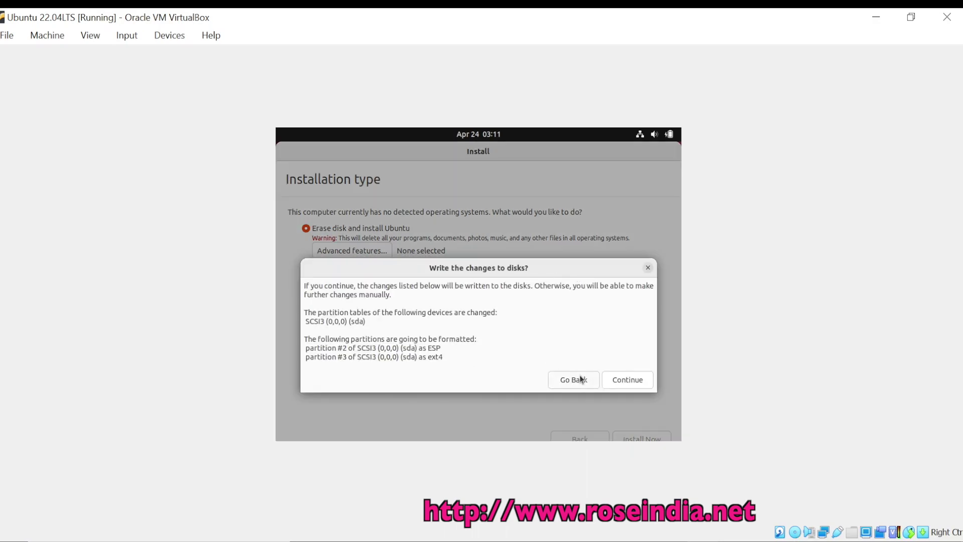
click(621, 381)
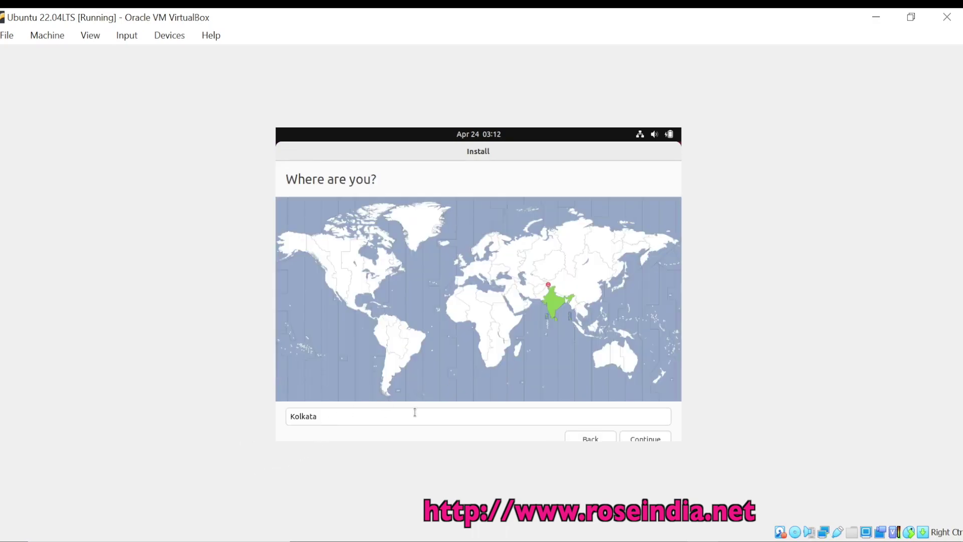
Change the installer location from Kolkata to New Delhi, India and continue
click(351, 415)
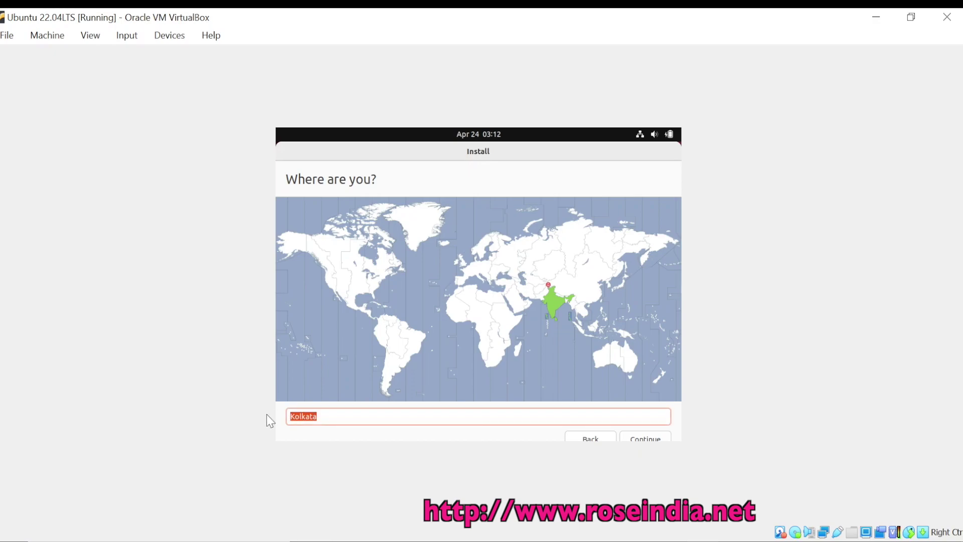
text(Delkhi)
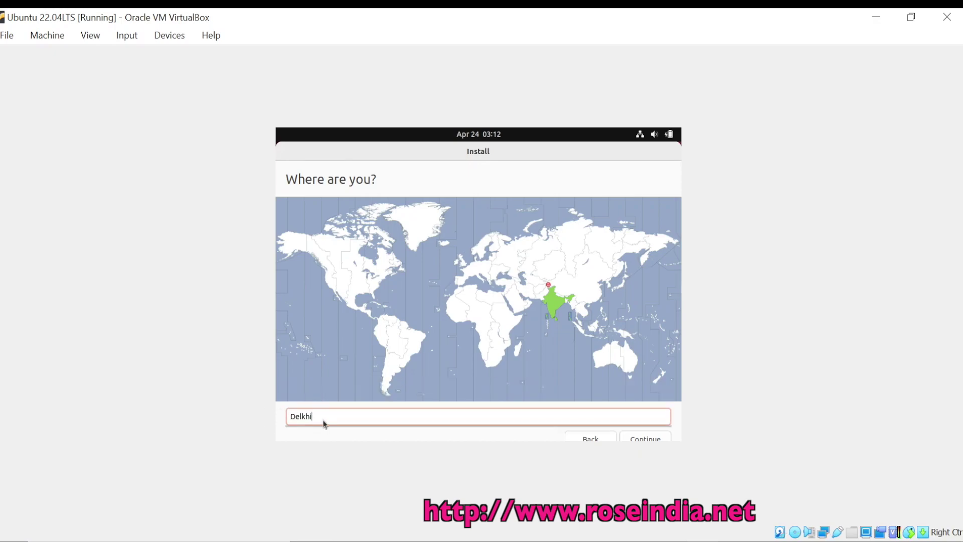
key(BackSpace)
key(BackSpace)
key(BackSpace)
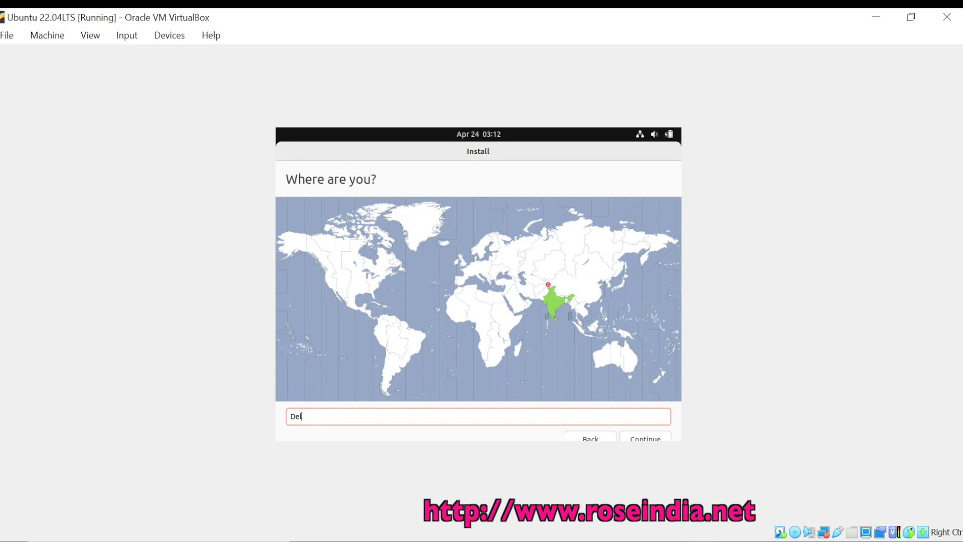
text(hi)
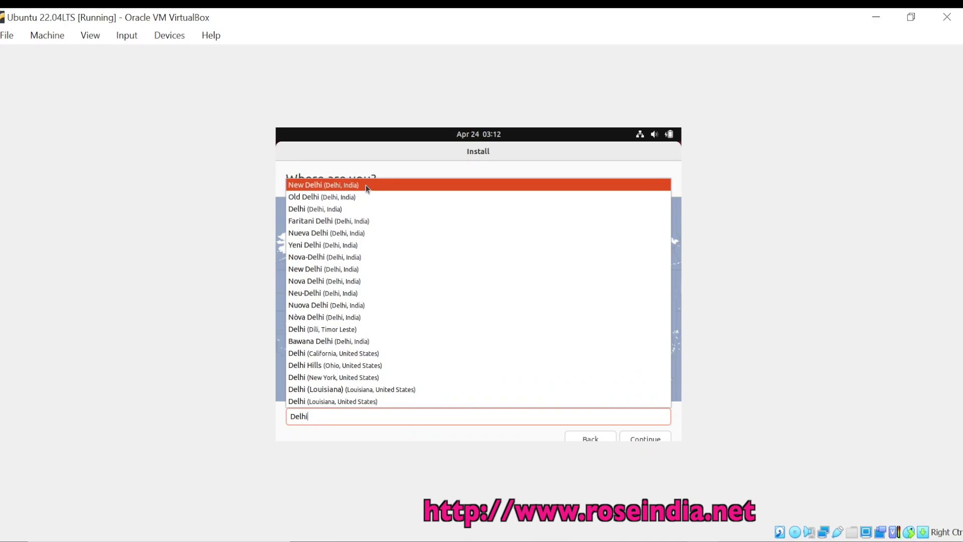
click(367, 186)
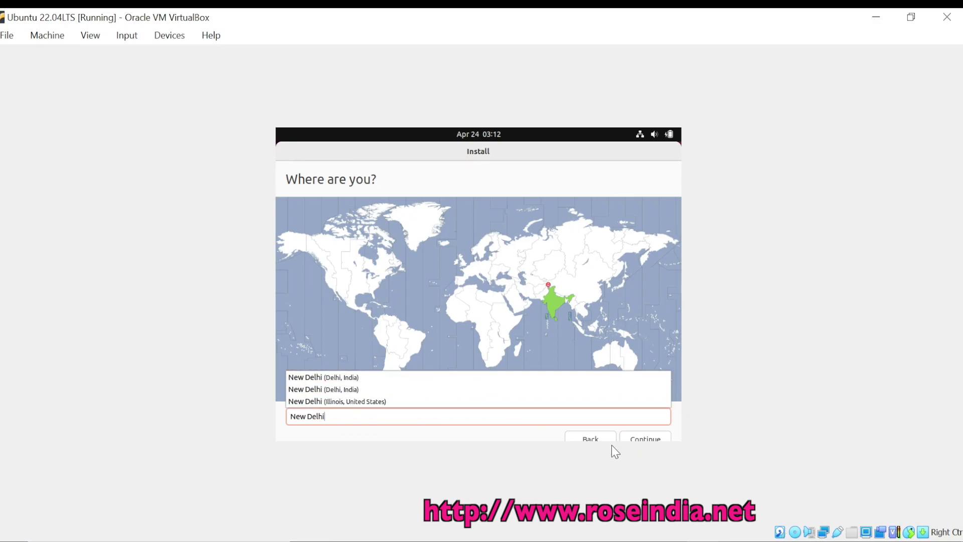
click(644, 440)
click(644, 439)
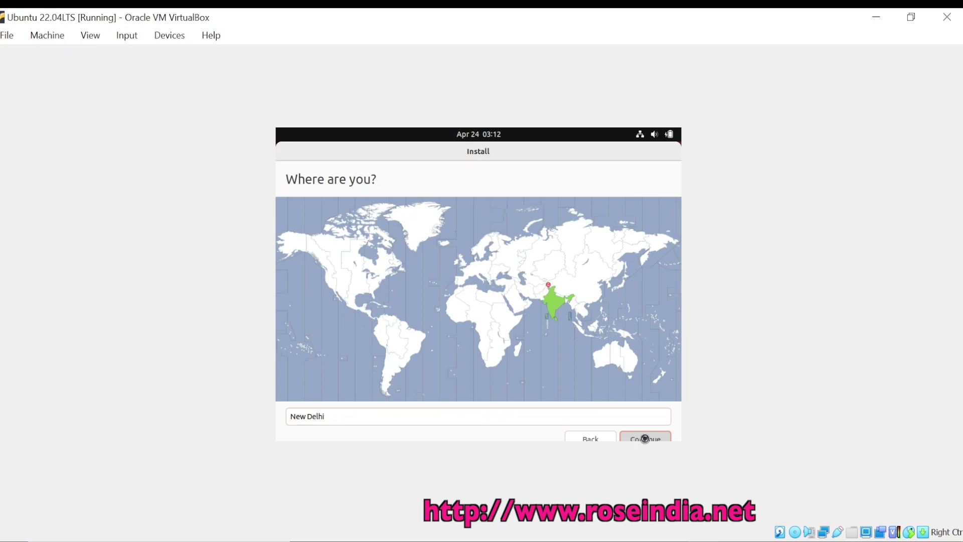
Enter the account name, set and confirm the account password, and begin installing
text(user)
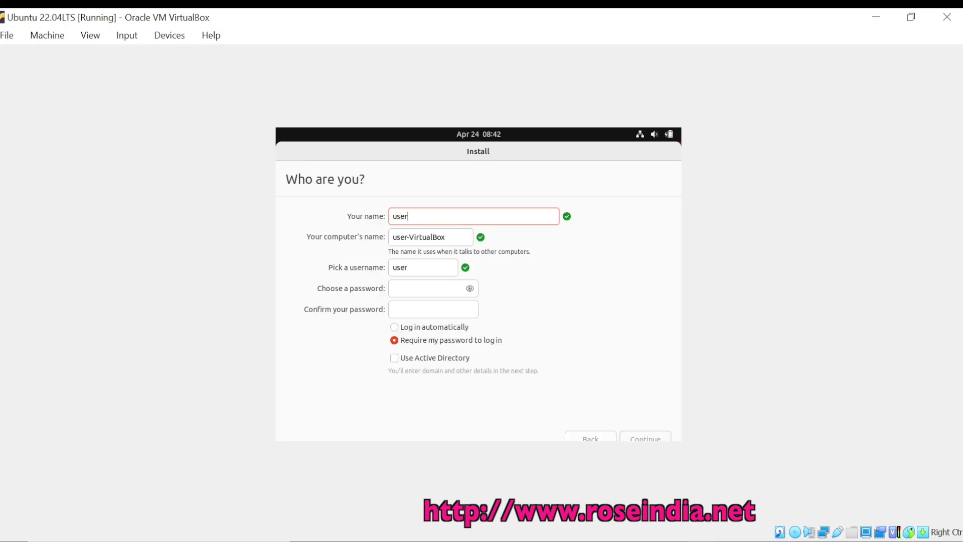
click(413, 289)
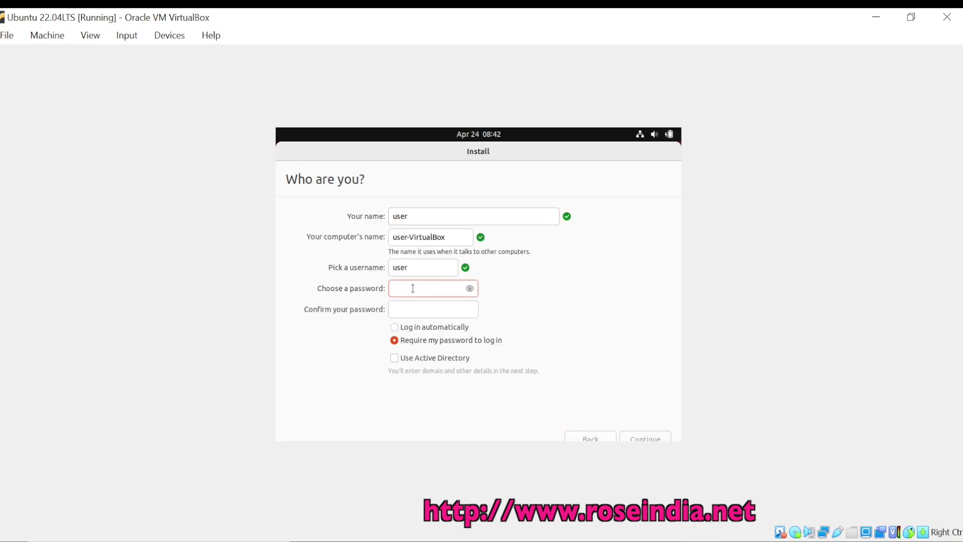
text(123)
click(426, 312)
text(1)
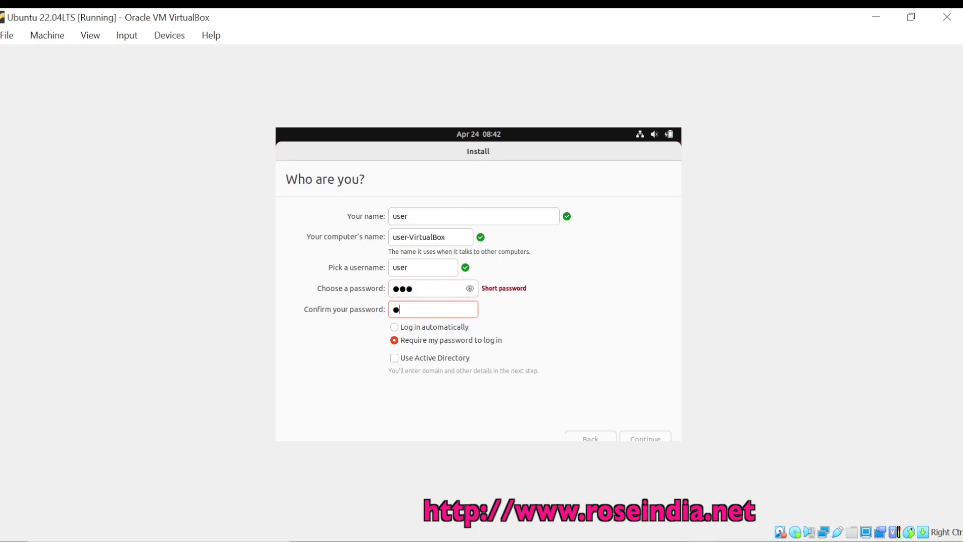
text(23)
click(634, 437)
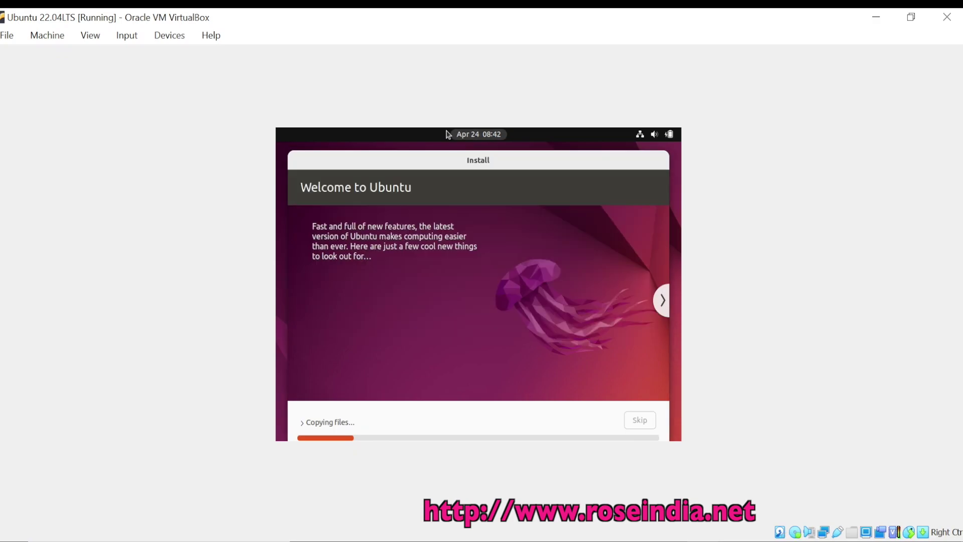
Follow the detailed file copying log, then restart the VM once installation completes
click(448, 134)
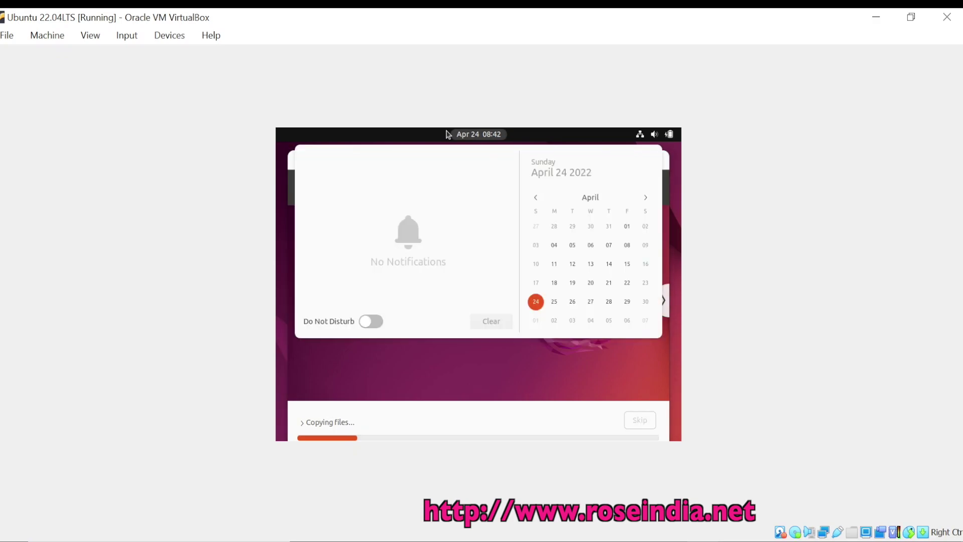
click(448, 134)
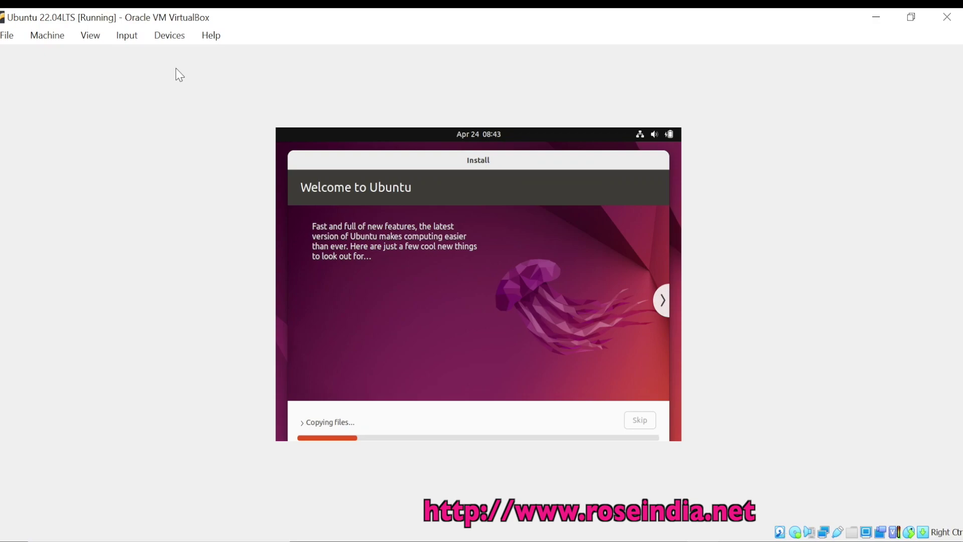
click(329, 422)
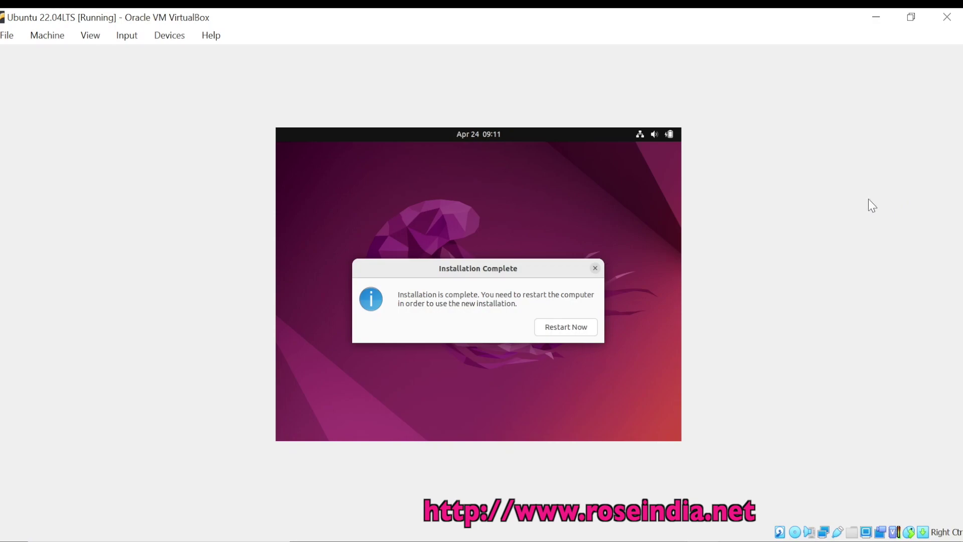
click(559, 331)
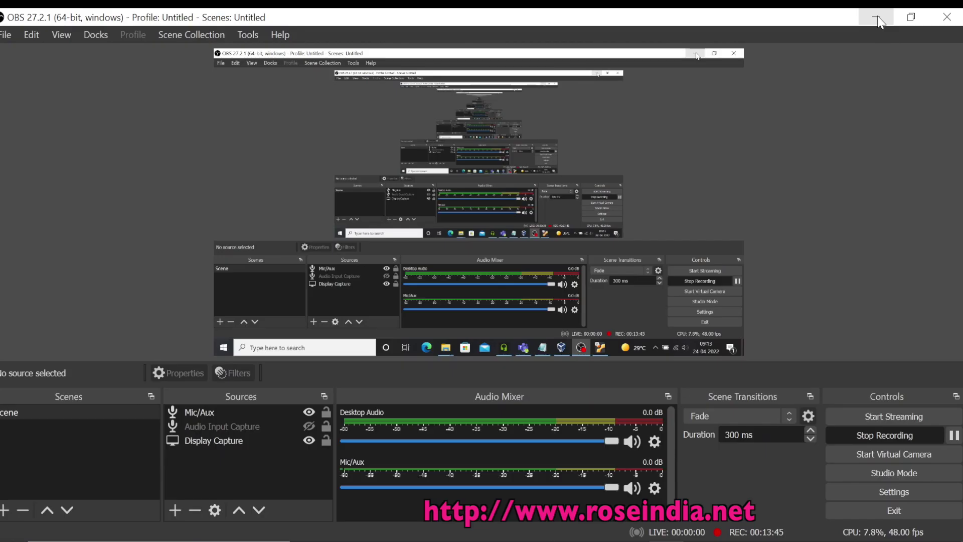
click(876, 16)
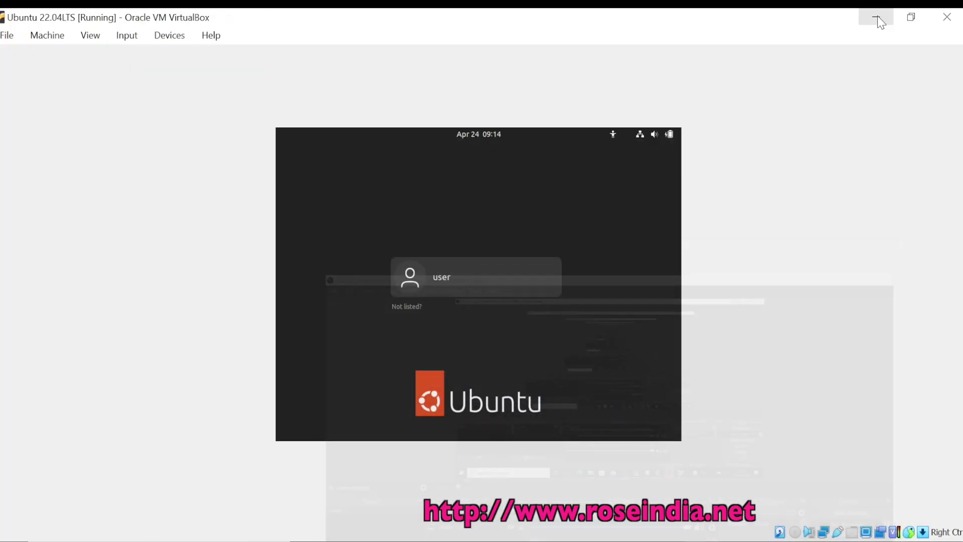
Select the new account on the login screen, enter the account password, and log in
click(453, 282)
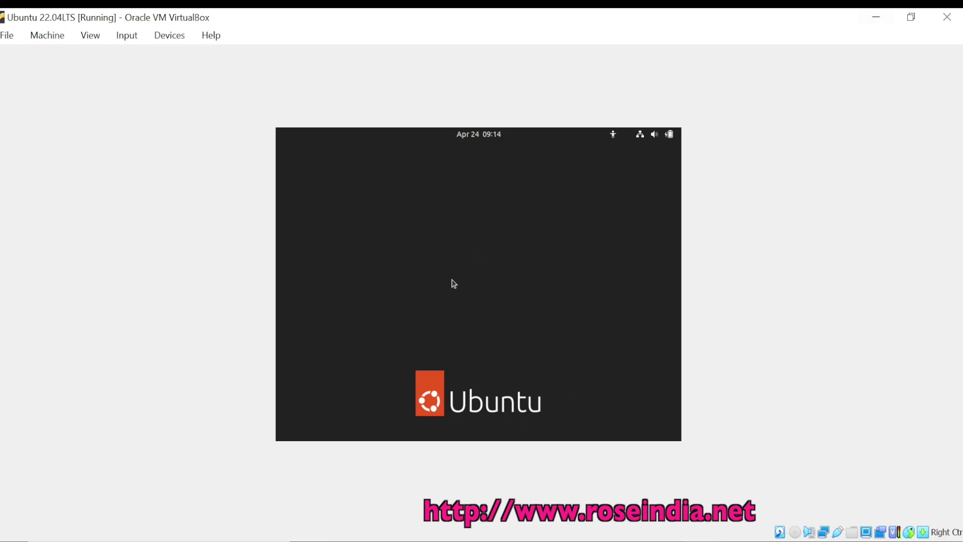
text(123)
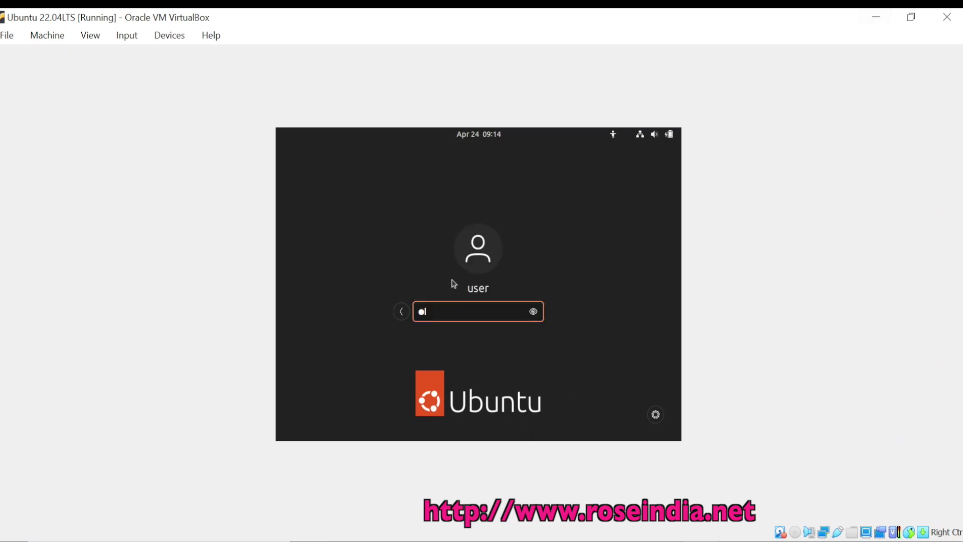
key(Return)
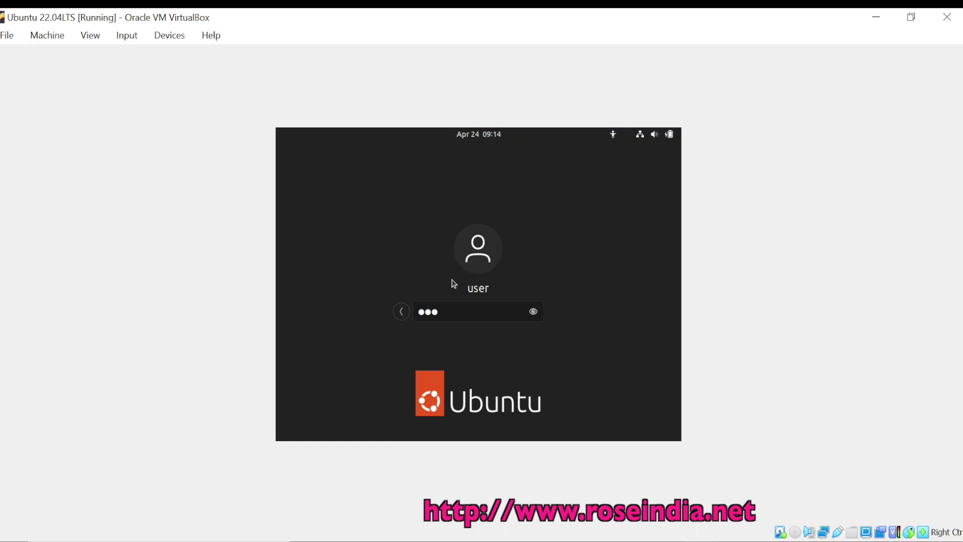
key(Return)
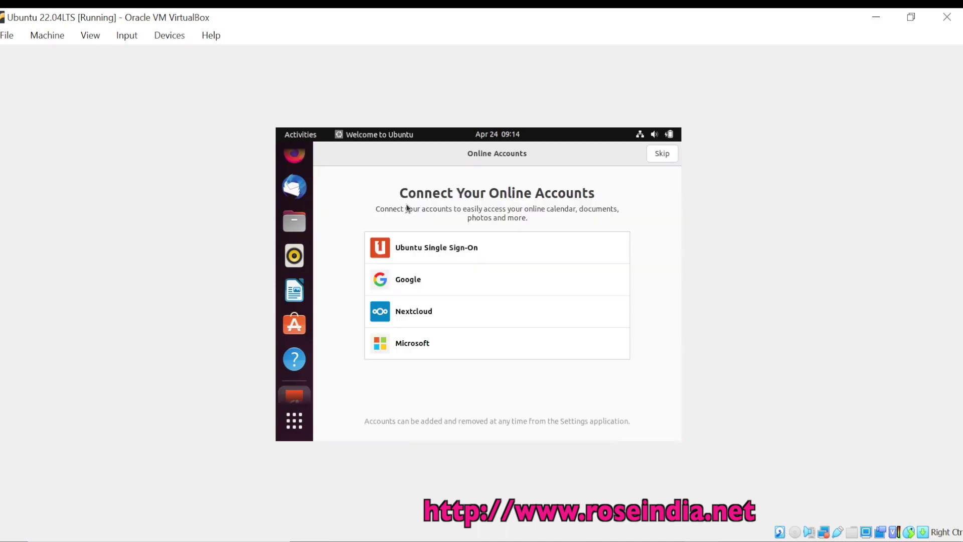
Skip Online Accounts, pass the Help improve Ubuntu and Privacy pages, and click Done
click(662, 154)
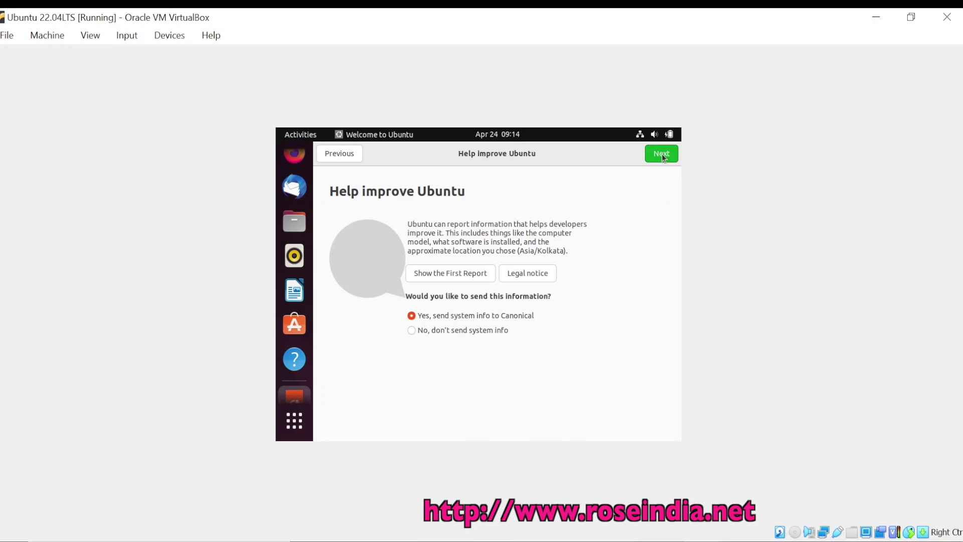
click(662, 156)
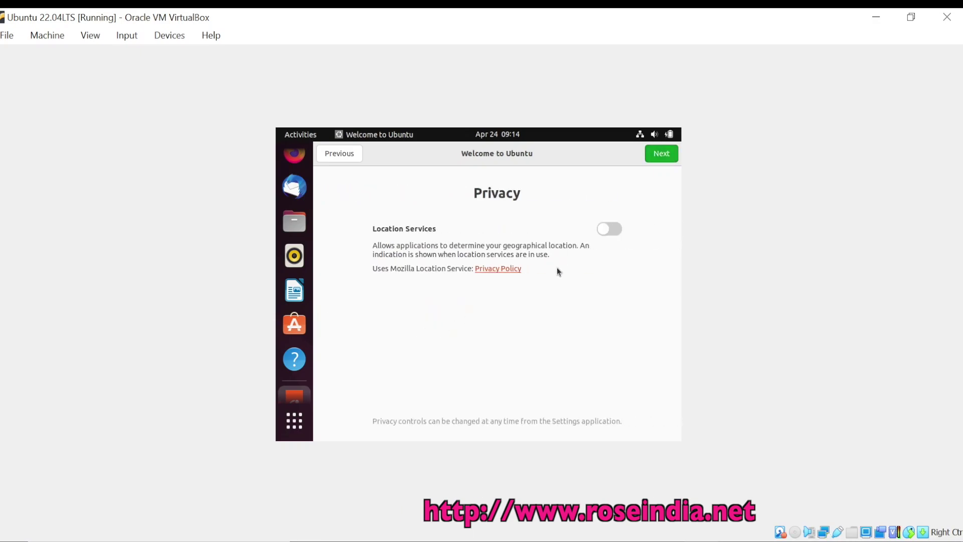
click(662, 157)
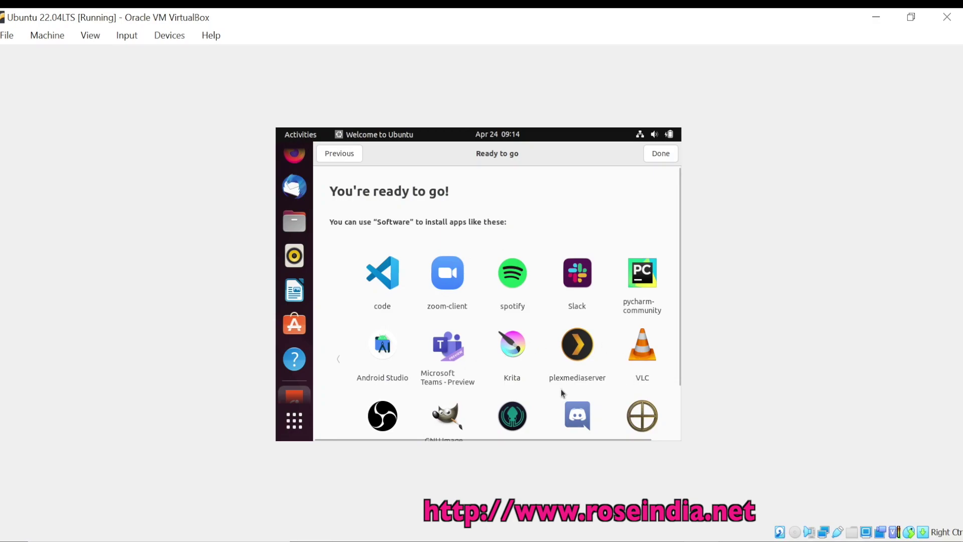
scroll(552, 333, down, 1)
scroll(552, 332, down, 1)
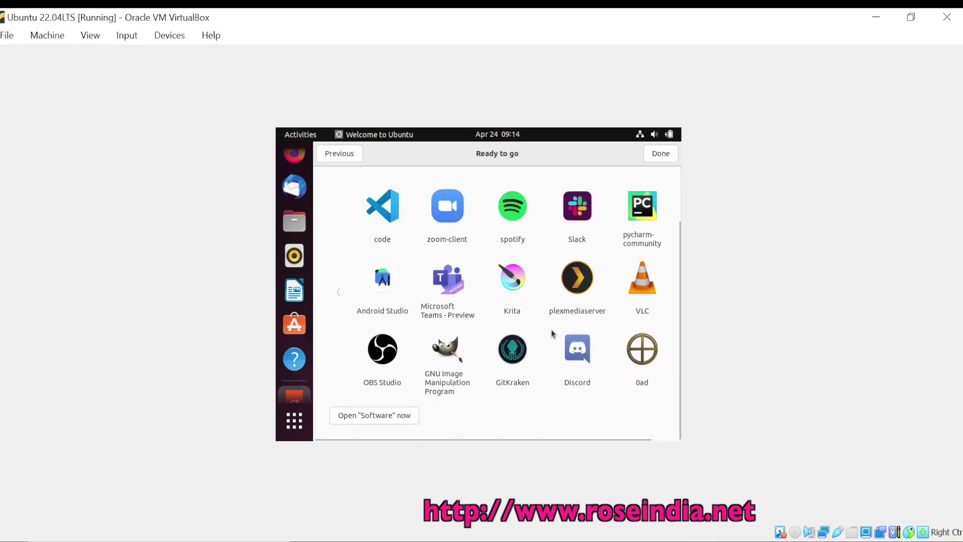
scroll(552, 333, up, 2)
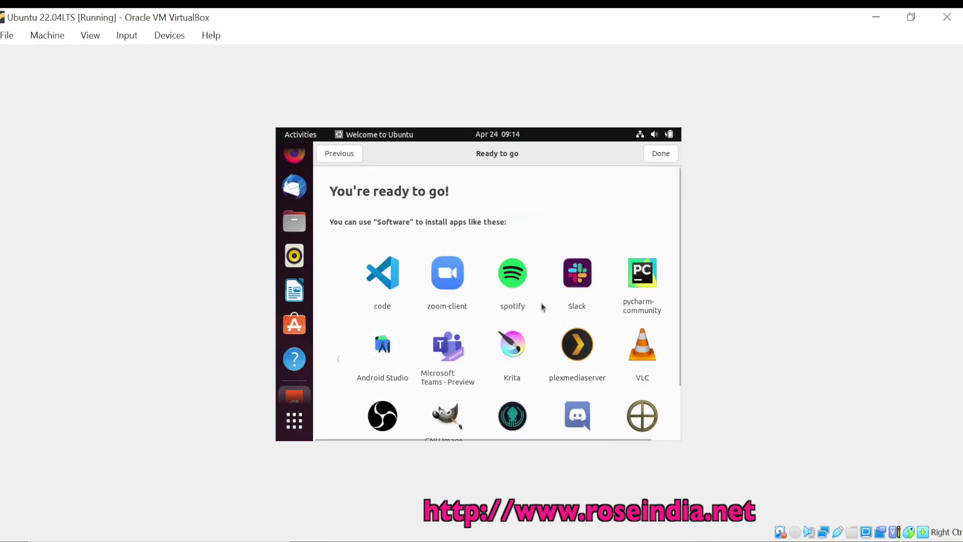
scroll(554, 343, down, 2)
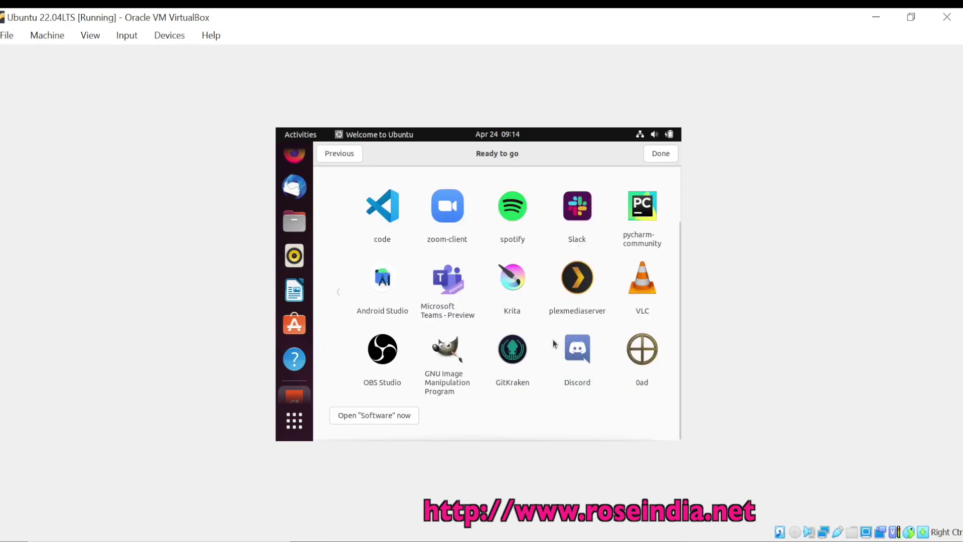
click(668, 158)
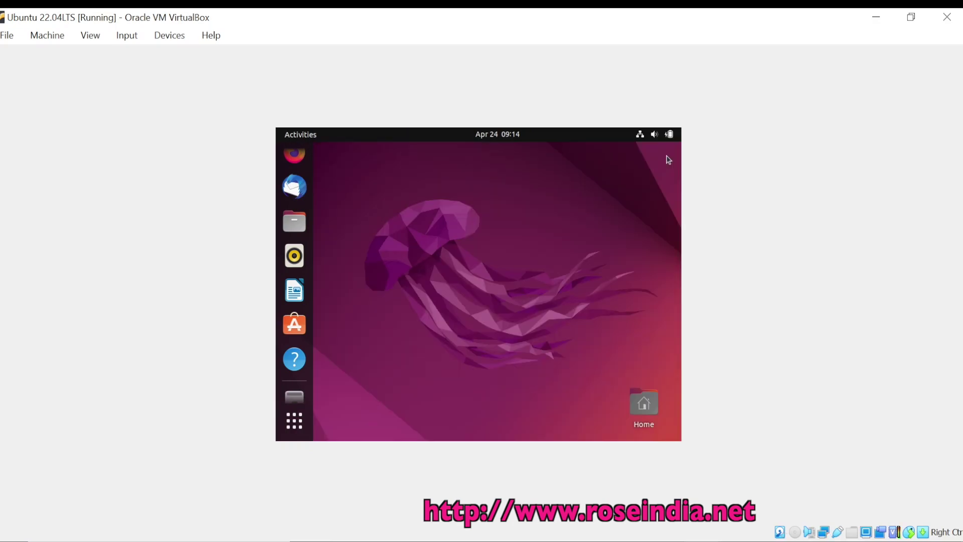
Insert the Guest Additions CD image through the VirtualBox Devices menu
click(172, 37)
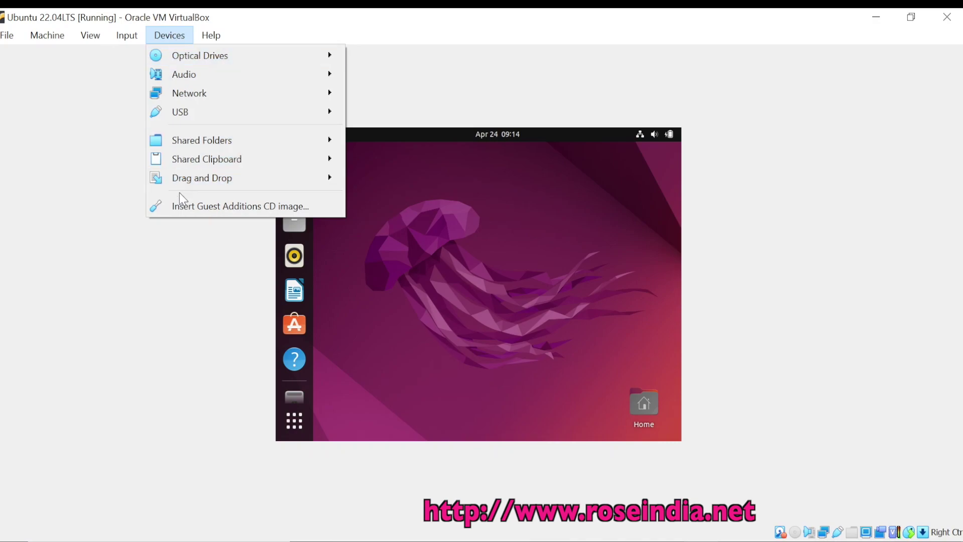
click(275, 206)
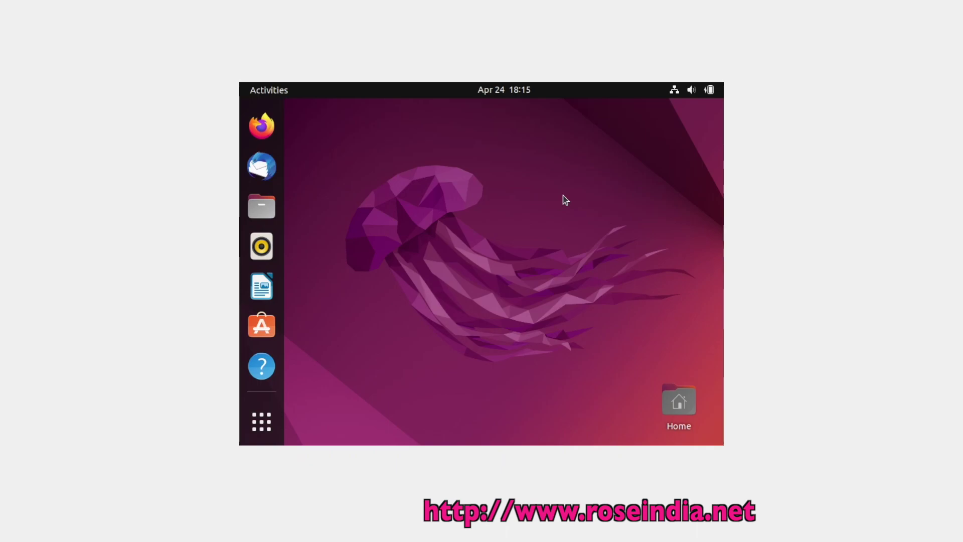
click(100, 0)
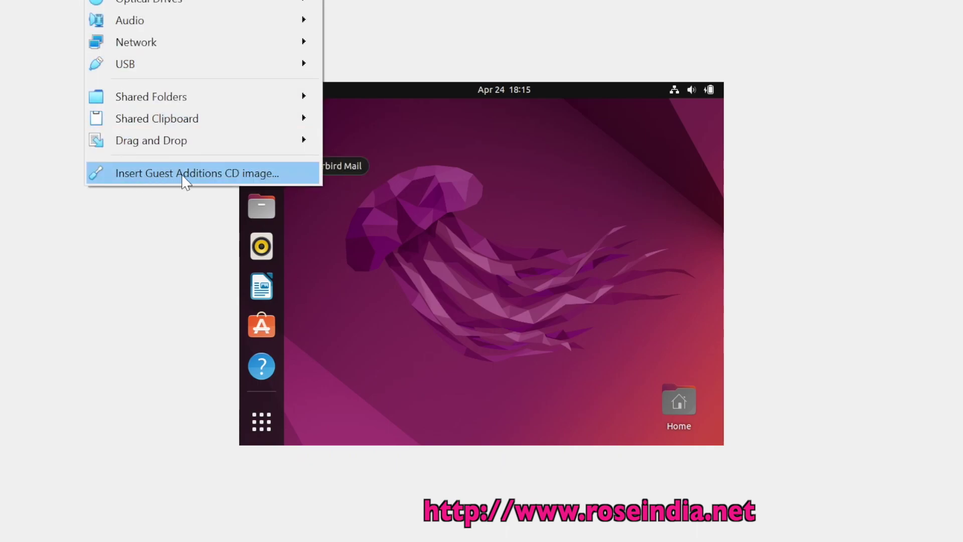
click(435, 177)
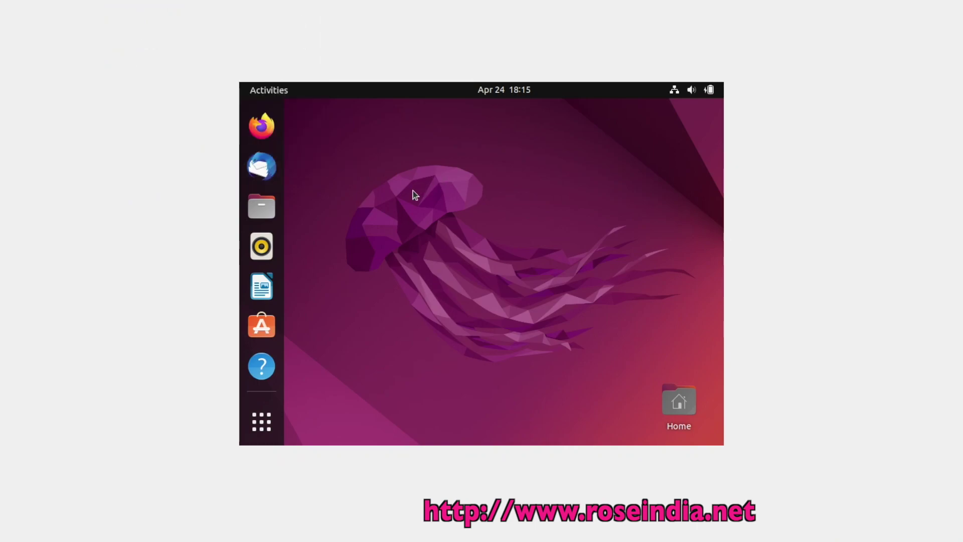
In a desktop terminal, run sudo apt install gcc perl make -y with the password, then exit
right_click(400, 178)
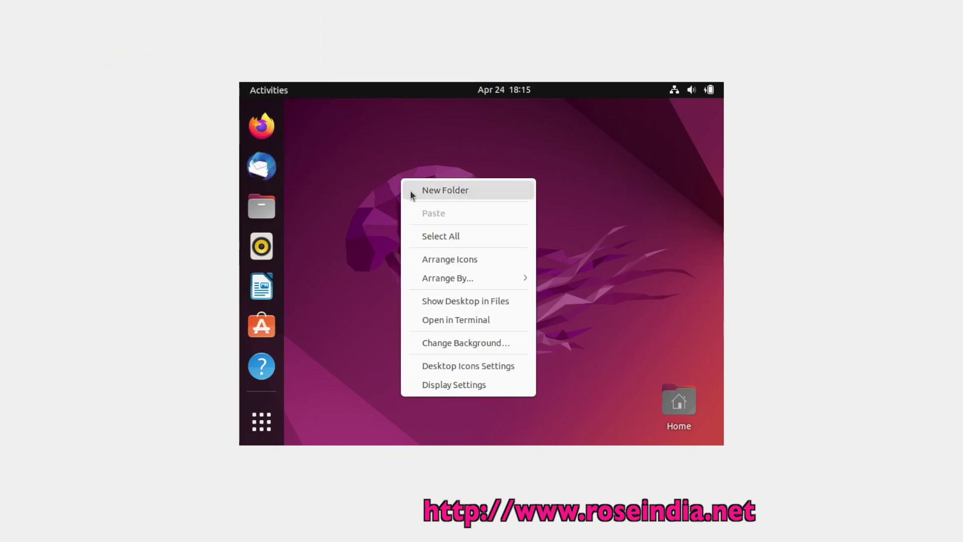
click(443, 319)
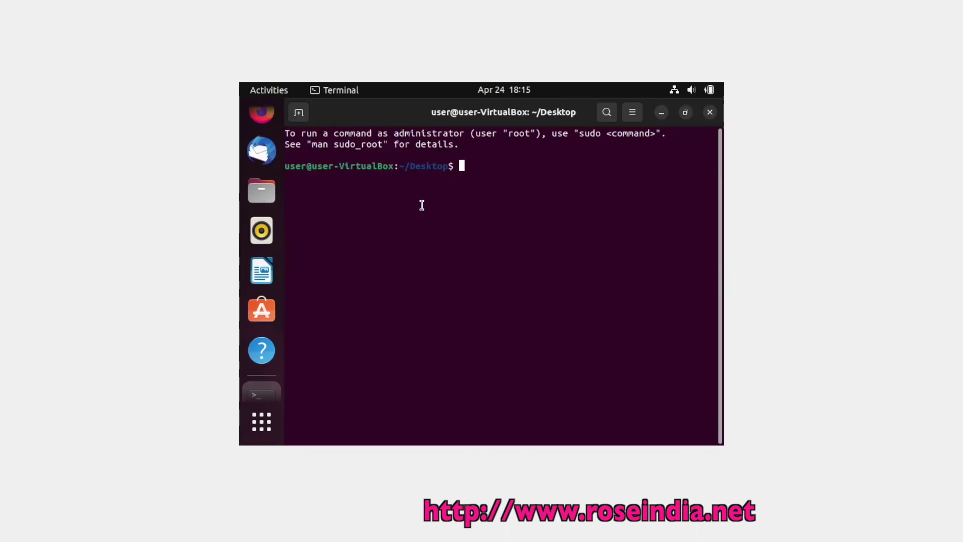
text(su)
text(do )
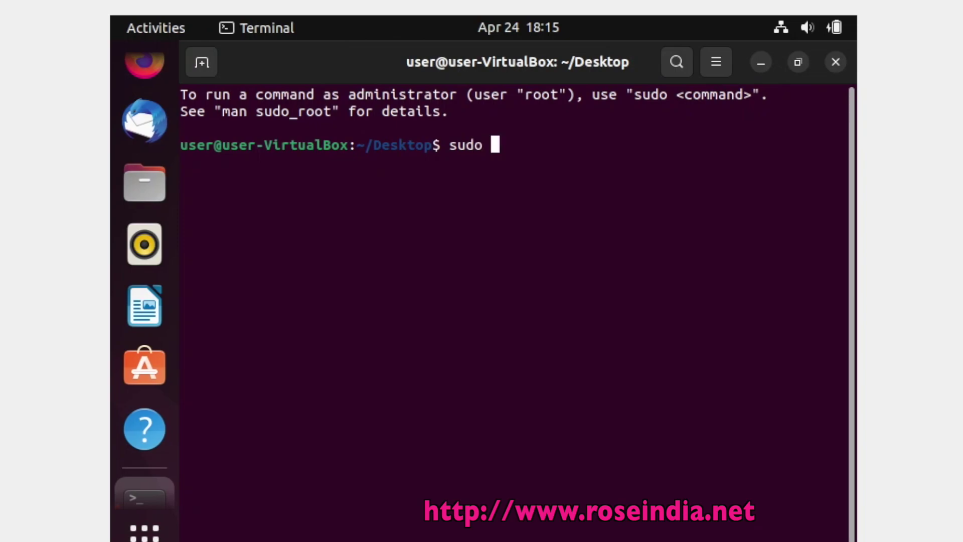
text(pat)
key(BackSpace)
key(BackSpace)
key(BackSpace)
key(BackSpace)
text(apt install )
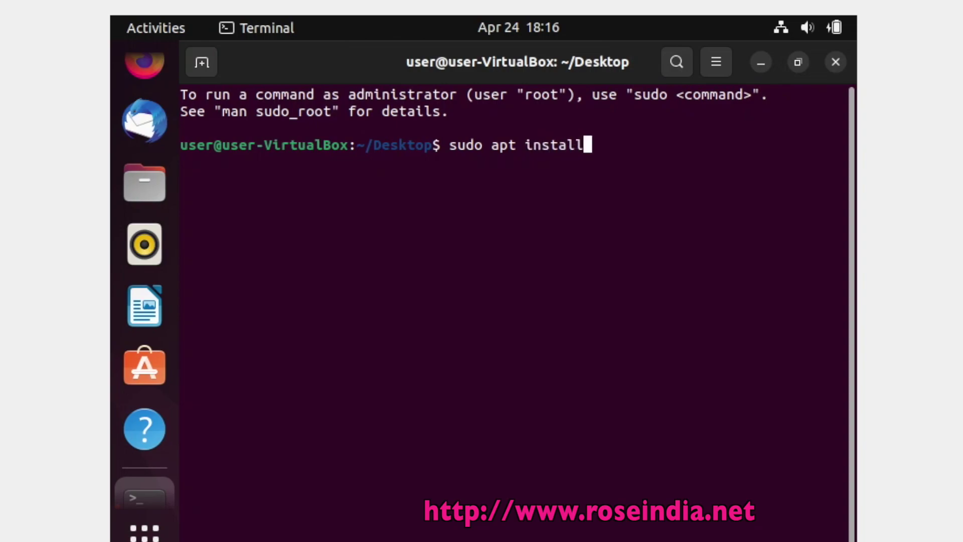
text(gcc p)
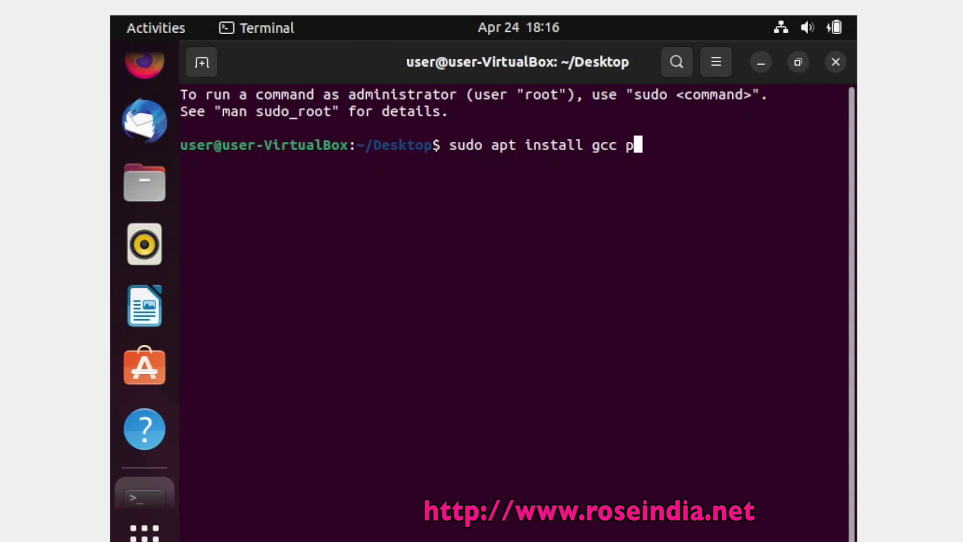
text(erl m)
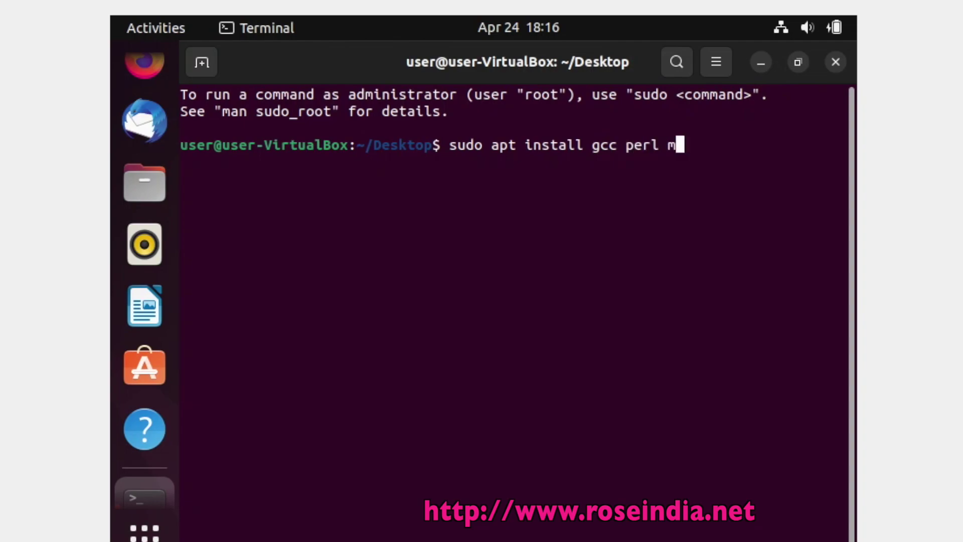
text(ake -y)
key(Return)
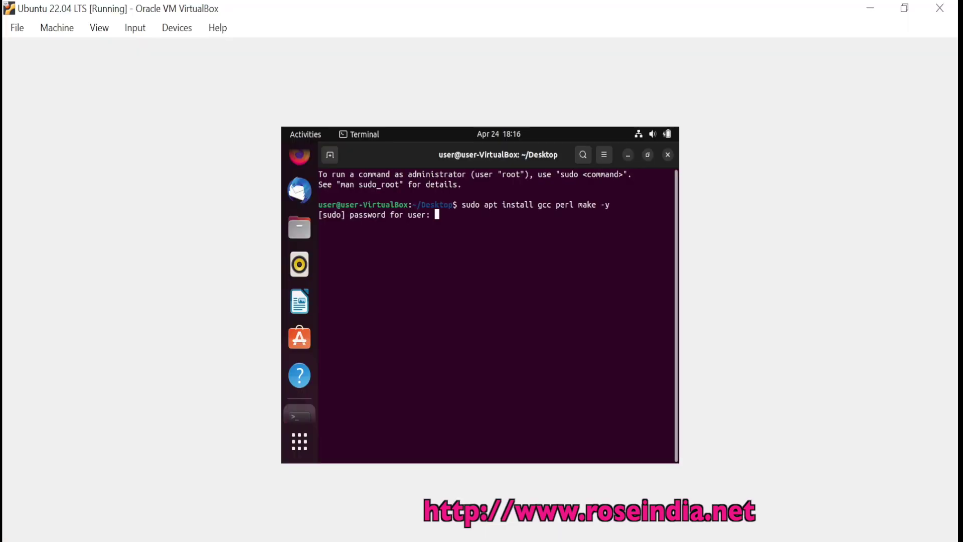
key(Return)
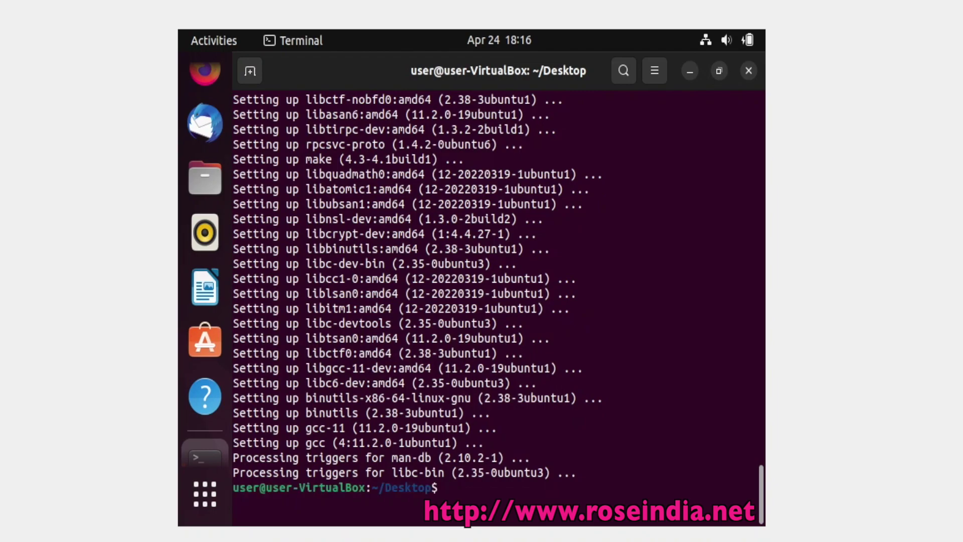
text(exit)
key(Return)
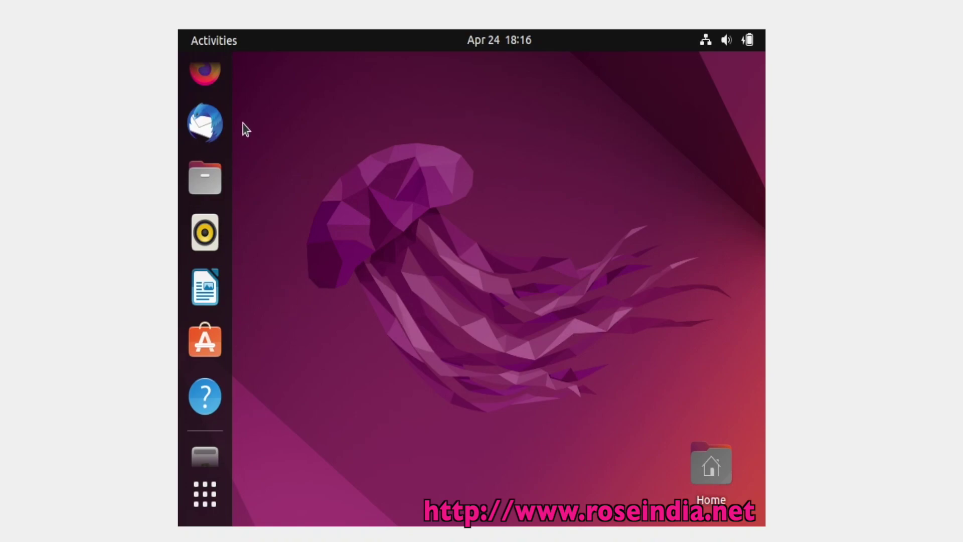
Re-insert the Guest Additions CD and open the VBox_GAs_6.1.30 disc from the dock
click(61, 0)
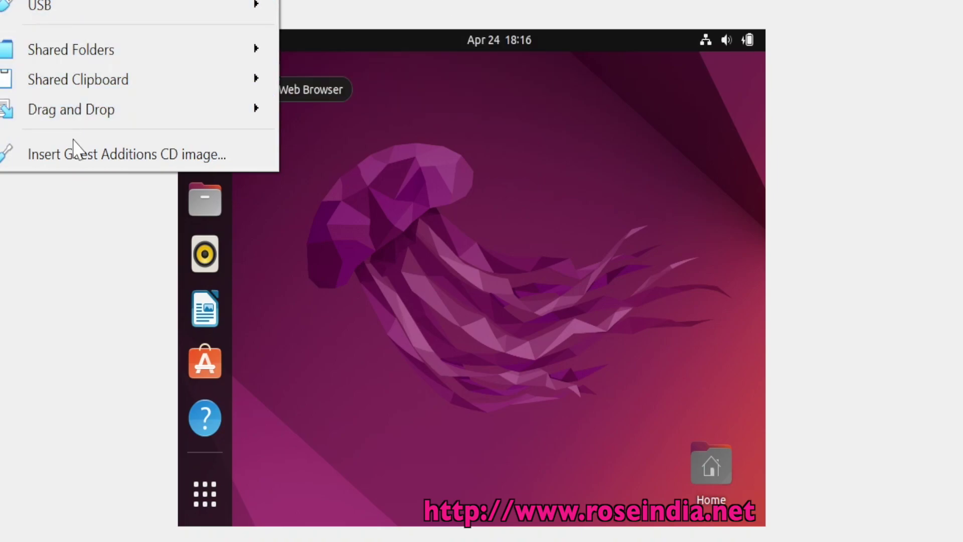
click(155, 162)
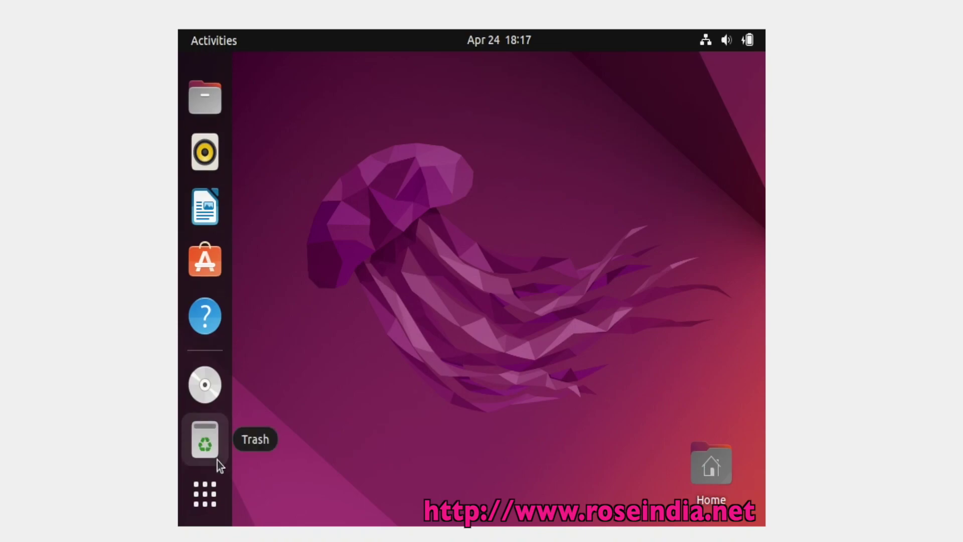
click(215, 386)
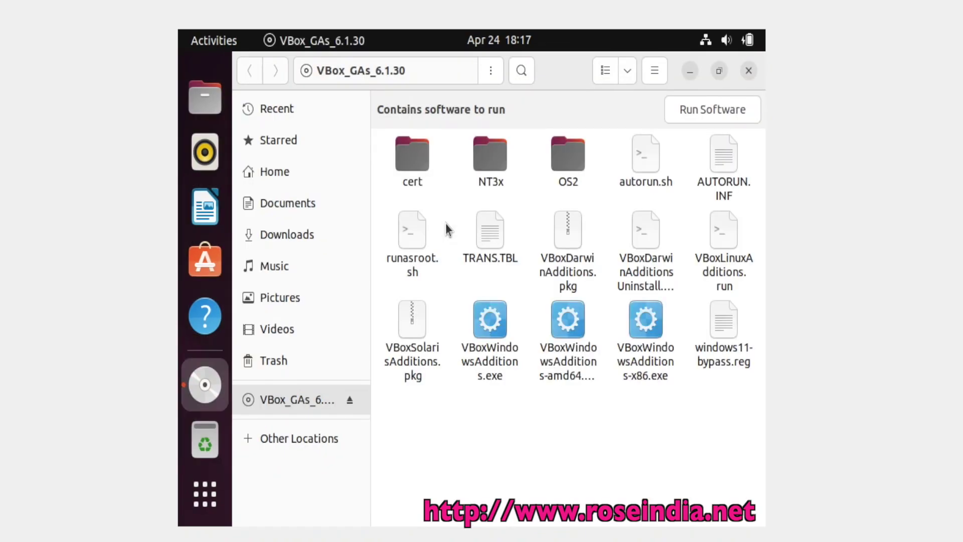
Open a terminal at /media/user/VBox_GAs_6.1.30 from the disc folder's context menu
right_click(497, 414)
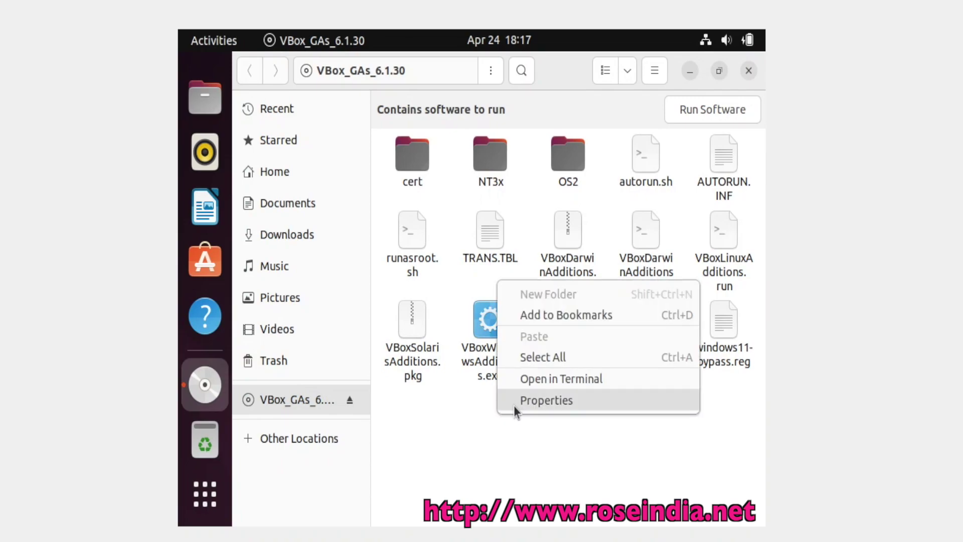
click(517, 408)
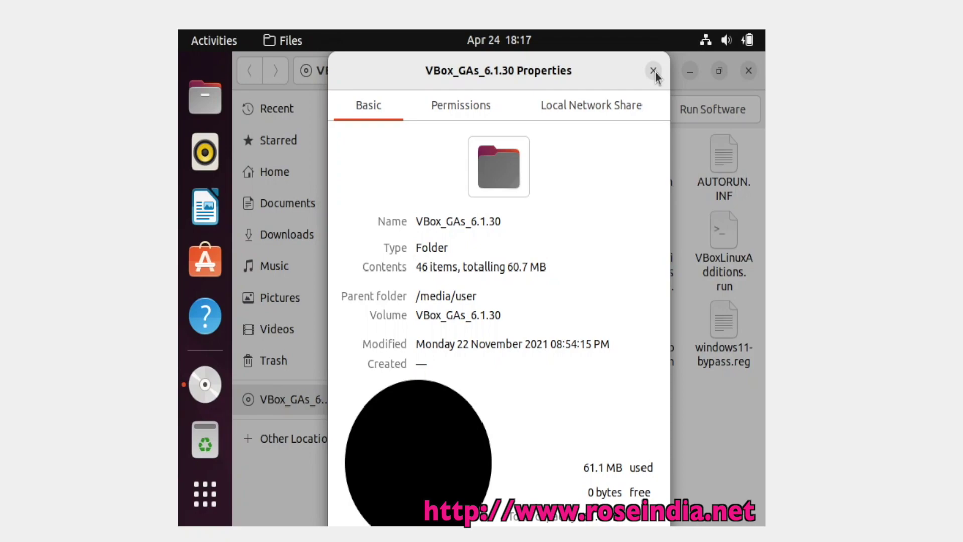
click(654, 70)
right_click(518, 419)
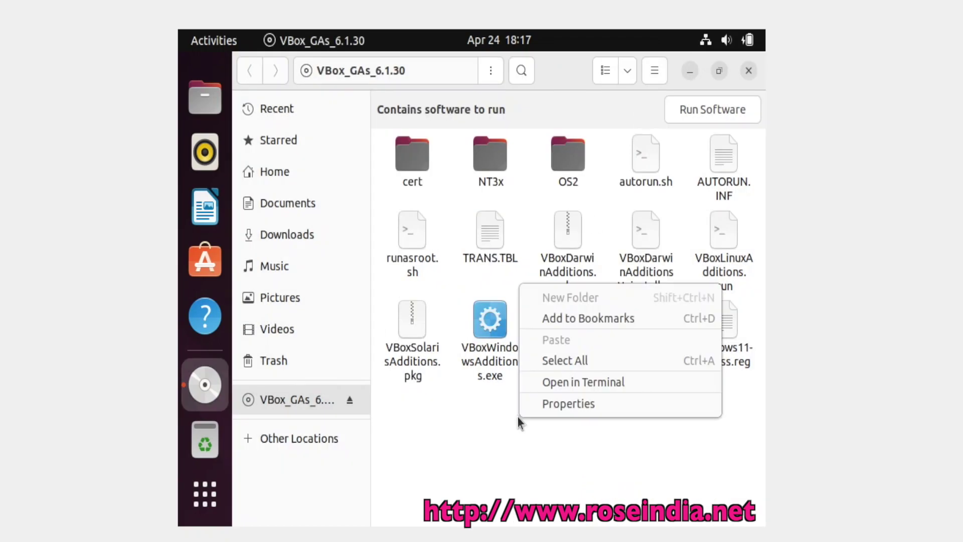
click(562, 465)
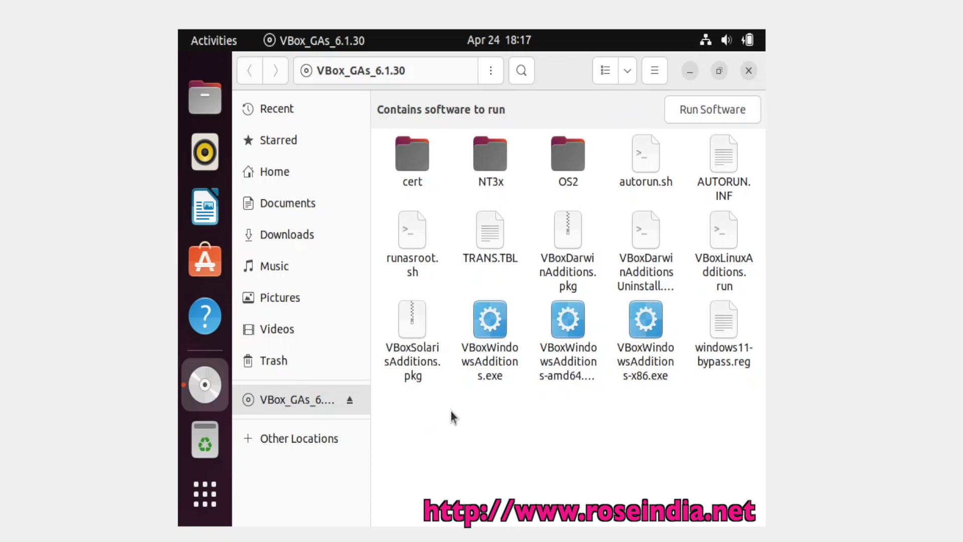
right_click(457, 205)
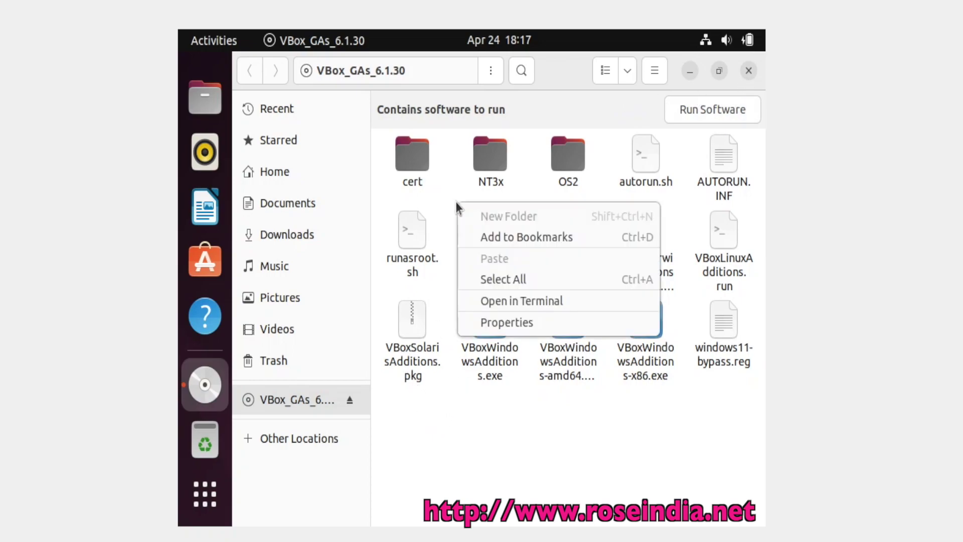
click(548, 300)
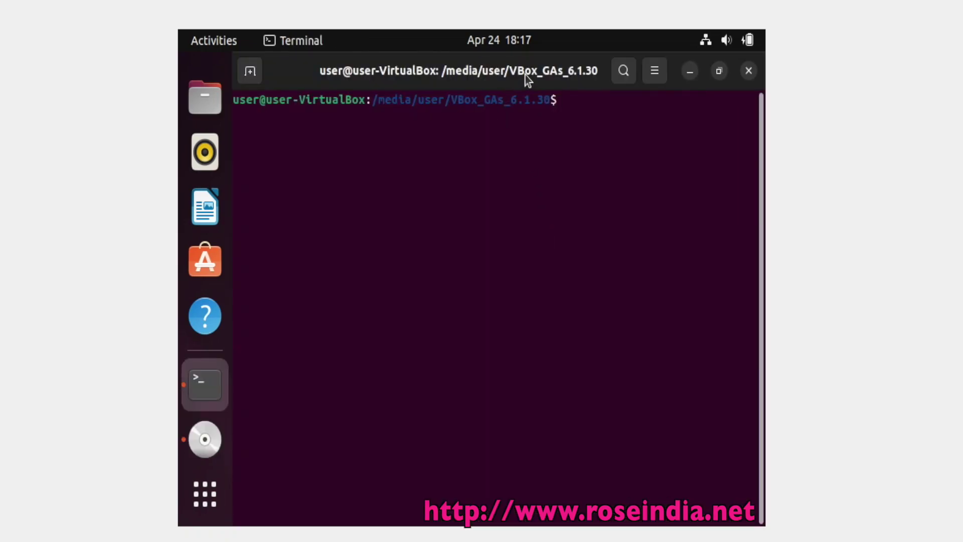
Run sh ./autorun.sh with the sudo password to build Guest Additions 6.1.30, then exit the terminal
text(sh ./)
key(BackSpace)
text(/autorun.sh)
key(Return)
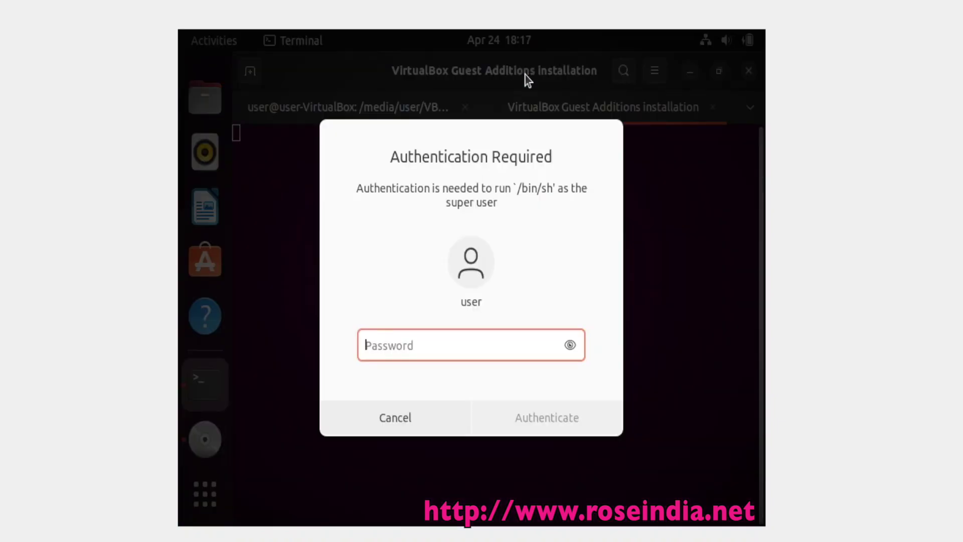
text(***)
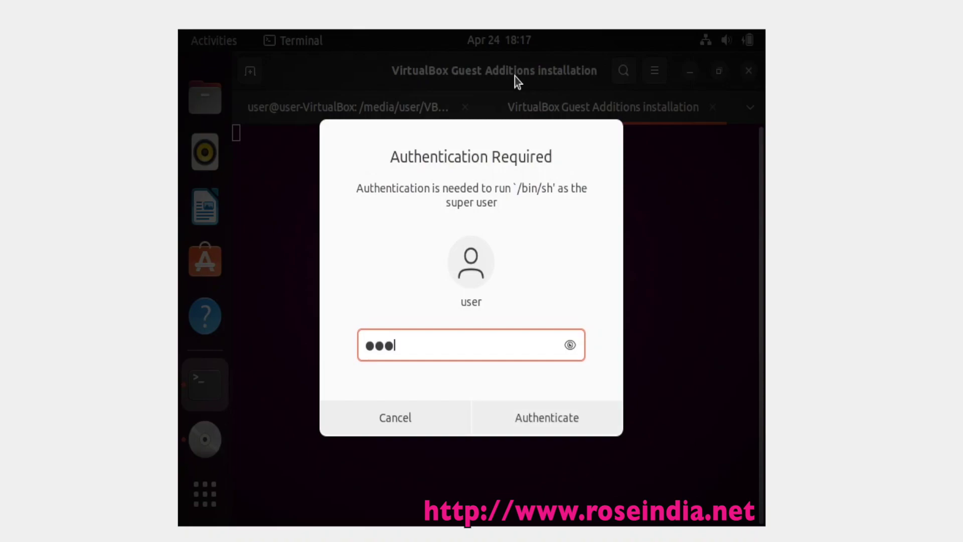
key(Return)
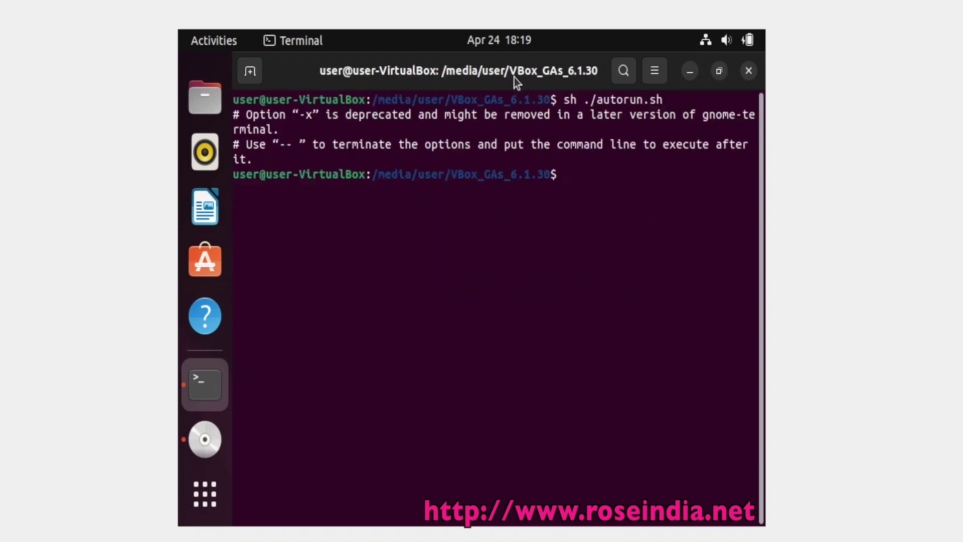
text(exit)
key(Return)
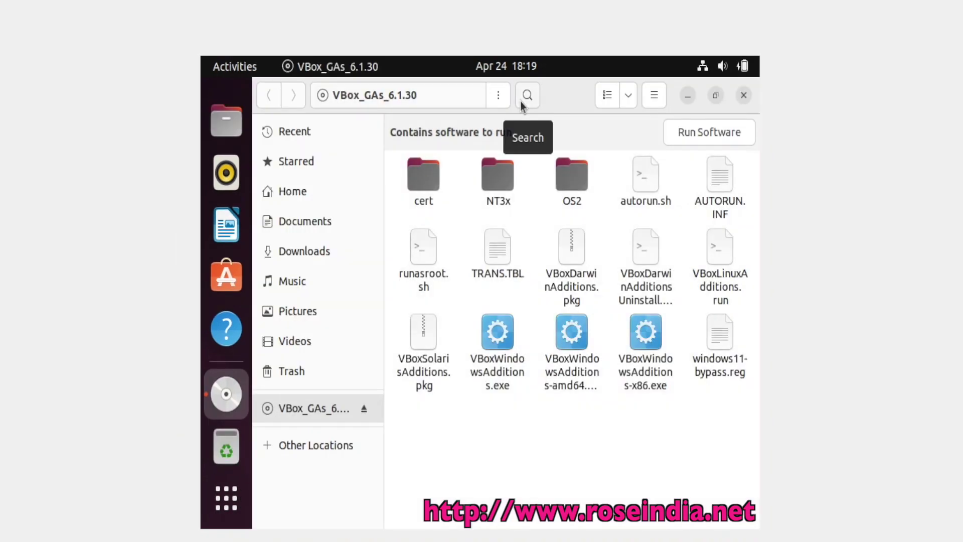
Close the disc's file manager, restart the Ubuntu guest, and log back in
click(742, 100)
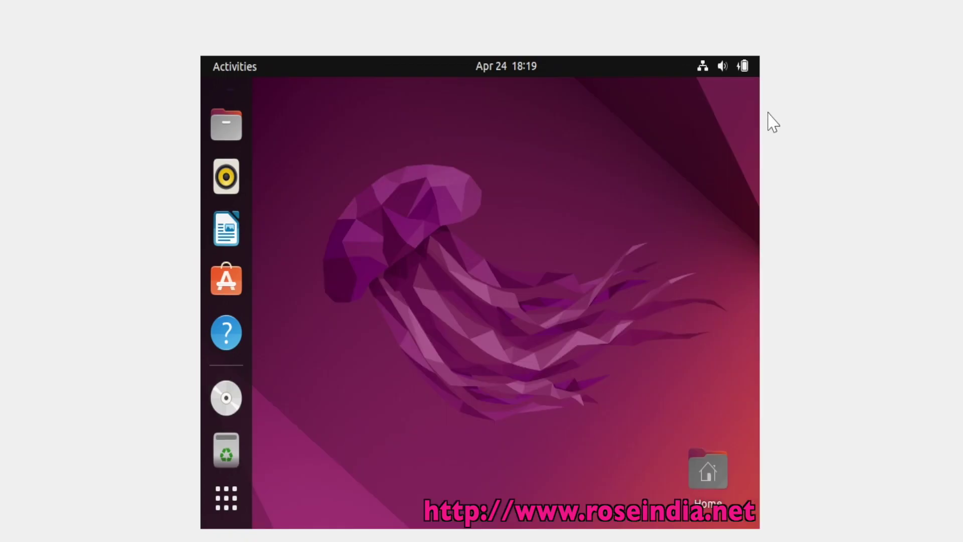
click(742, 67)
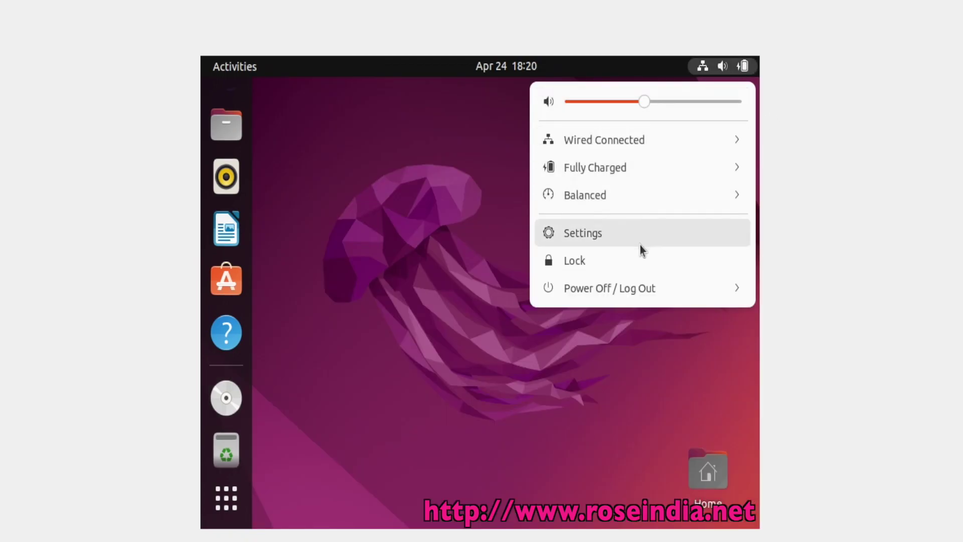
click(625, 290)
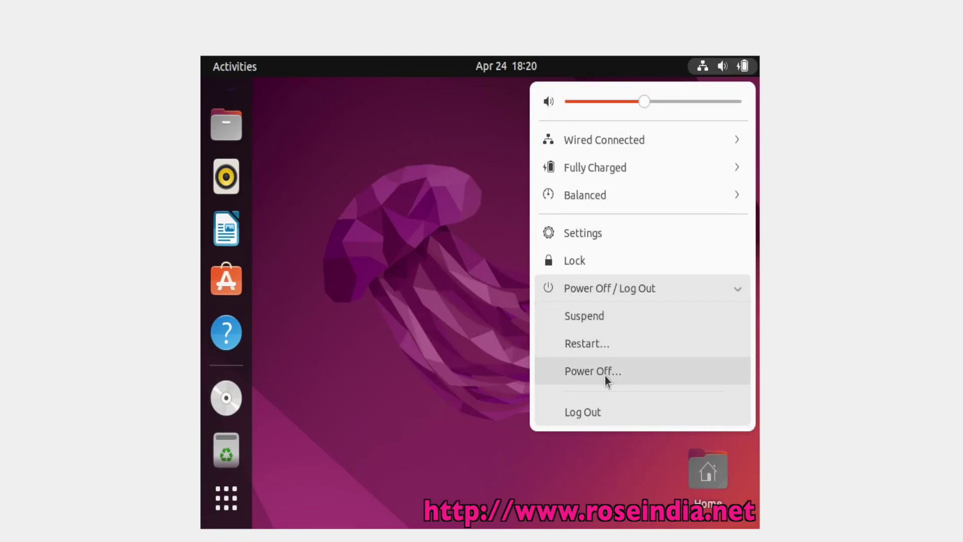
click(596, 345)
click(549, 340)
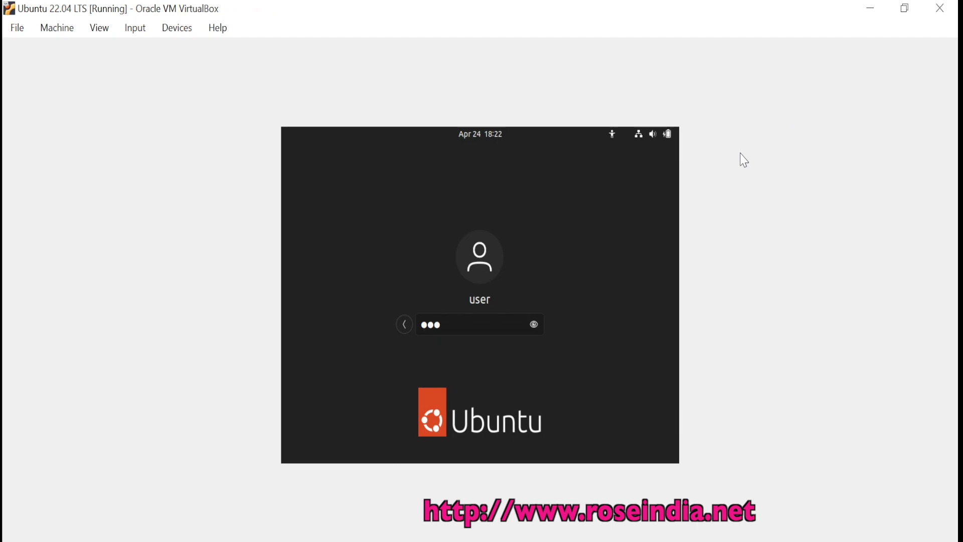
key(Return)
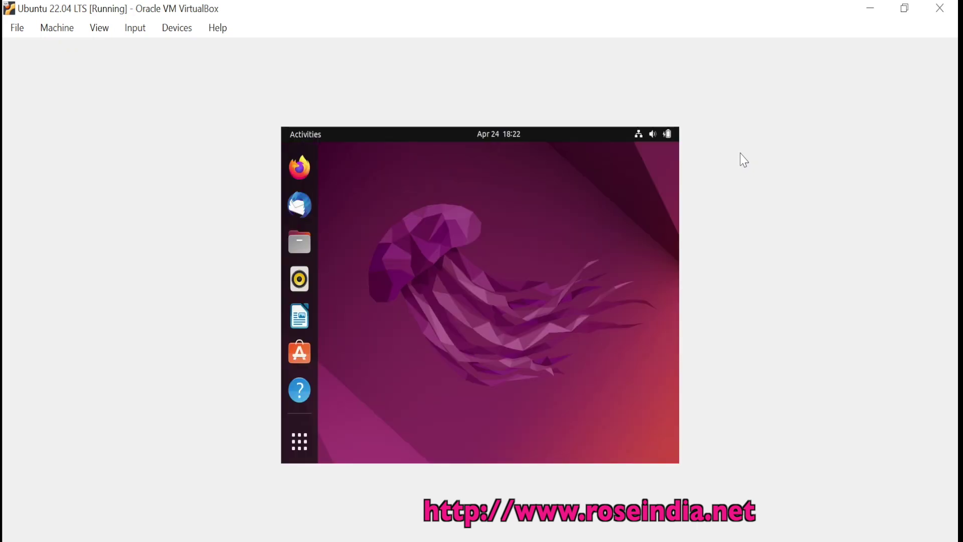
Open Display Settings from the guest desktop's right-click menu
click(176, 28)
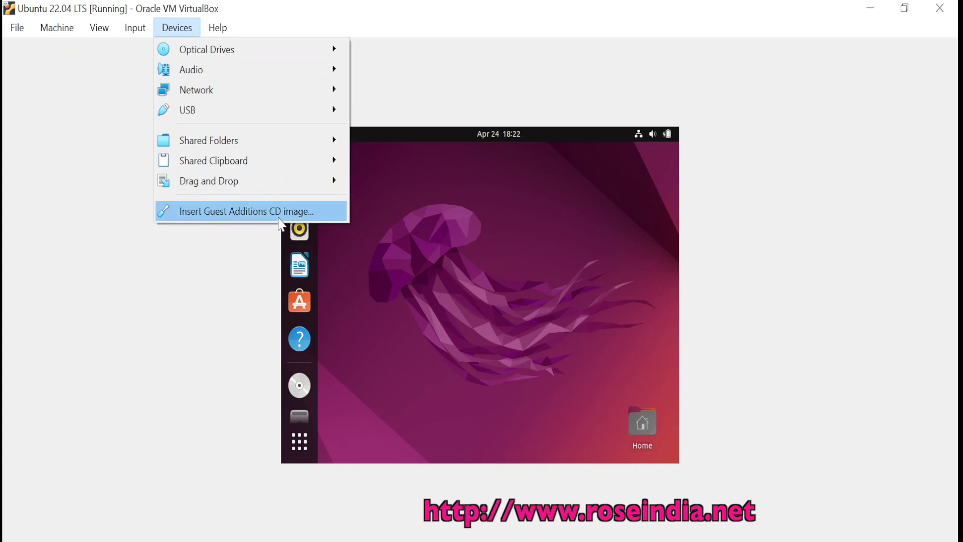
click(452, 254)
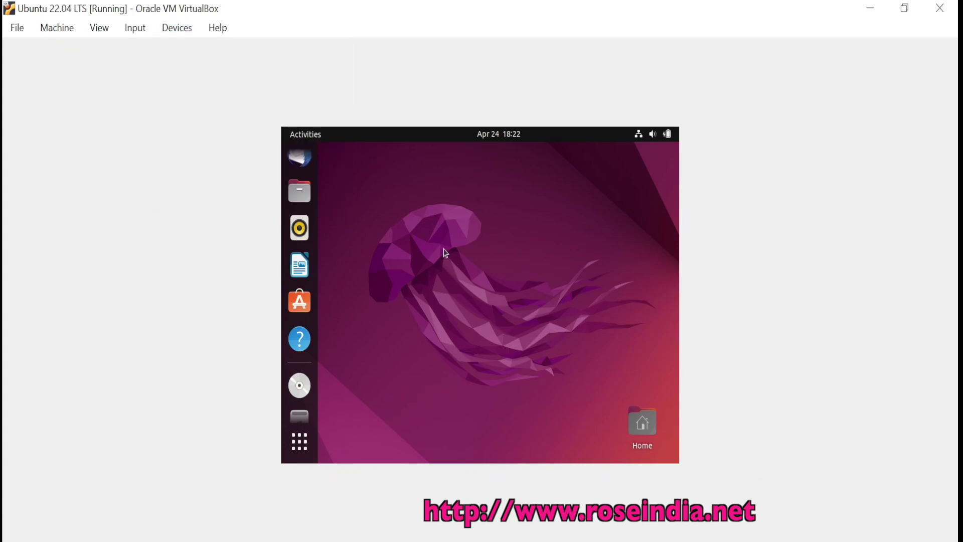
right_click(418, 192)
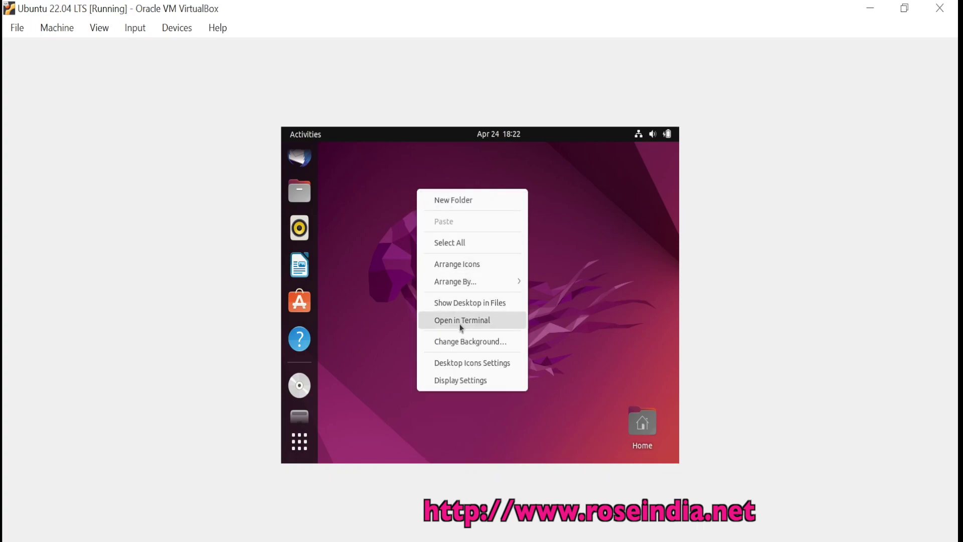
click(468, 385)
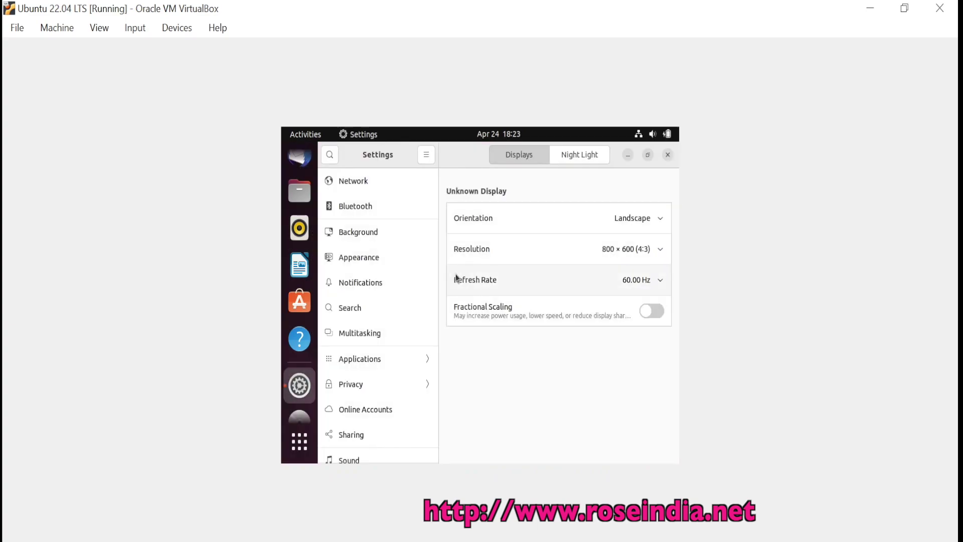
Apply and keep the 1920 × 1080 (16:9) resolution, then close the Settings window
click(588, 255)
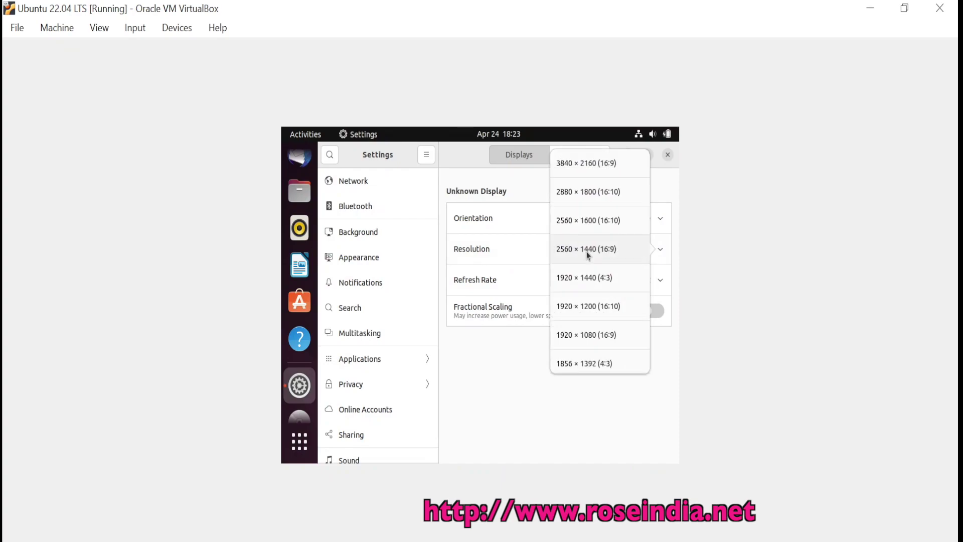
click(576, 338)
click(657, 159)
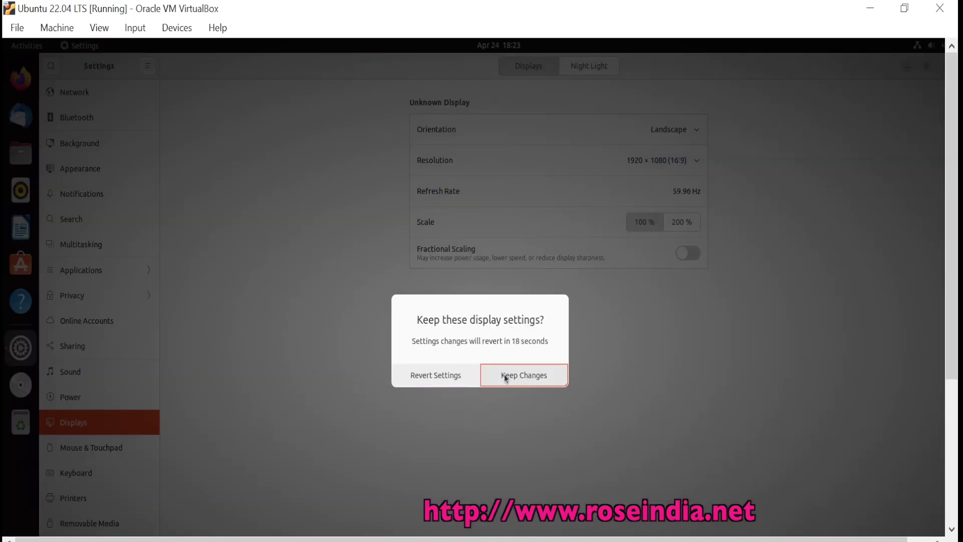
click(506, 378)
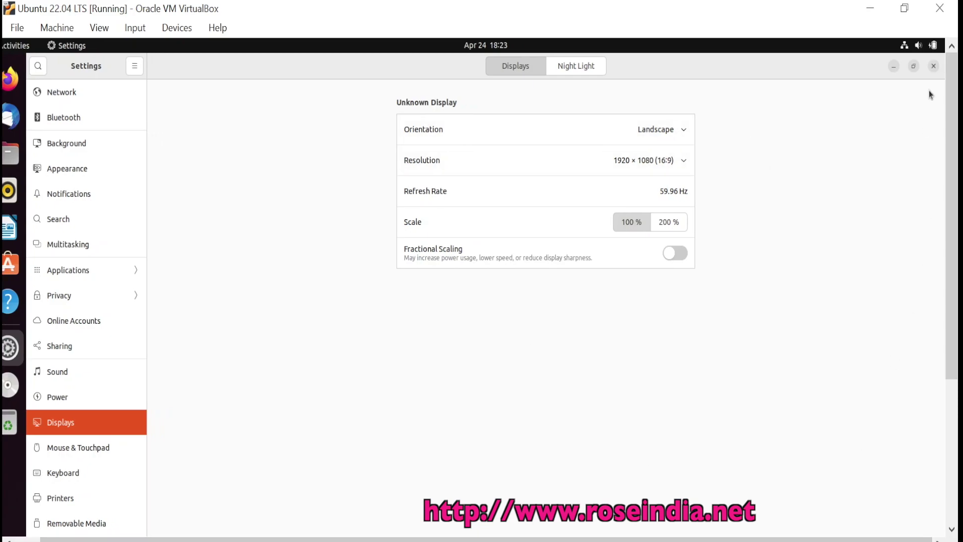
click(934, 66)
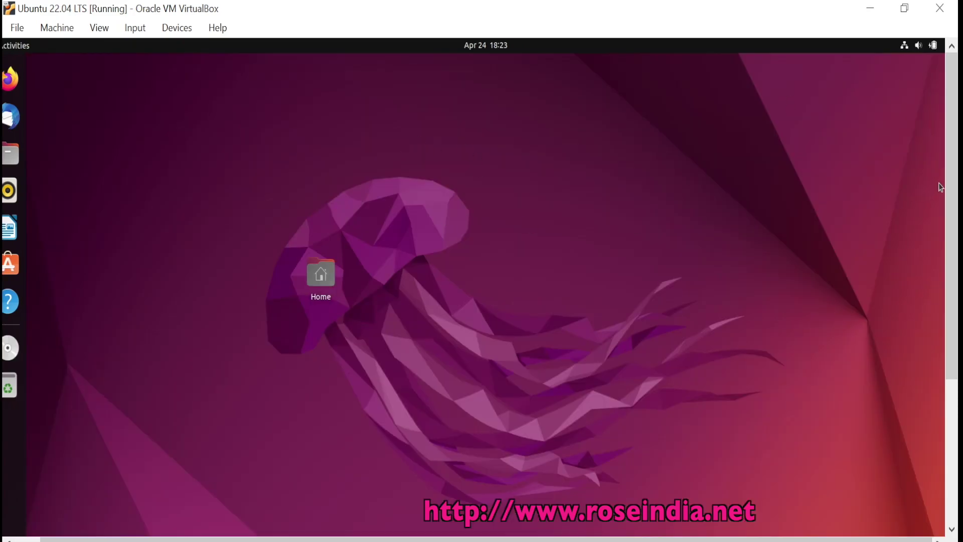
drag(951, 187, 956, 86)
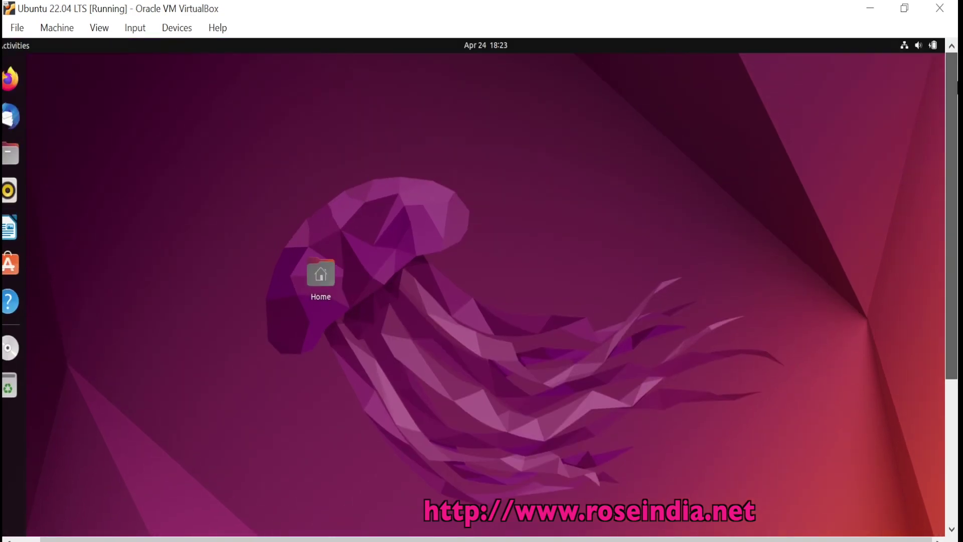
drag(537, 539, 512, 539)
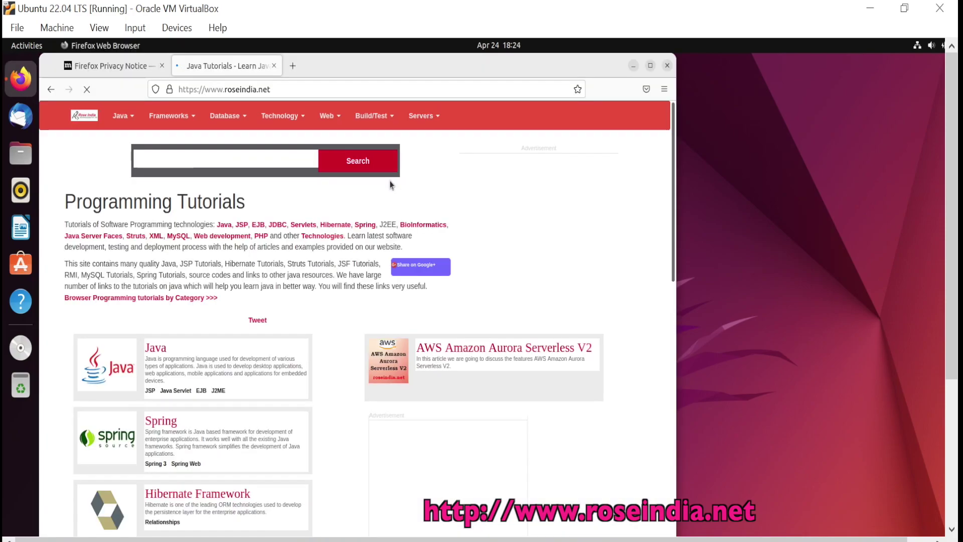
scroll(389, 183, down, 10)
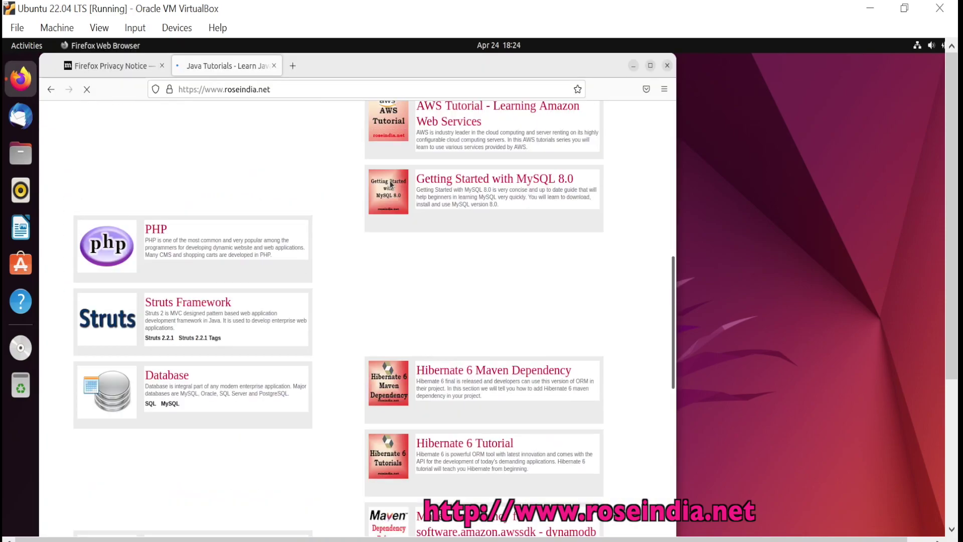
scroll(390, 184, down, 5)
scroll(496, 116, down, 3)
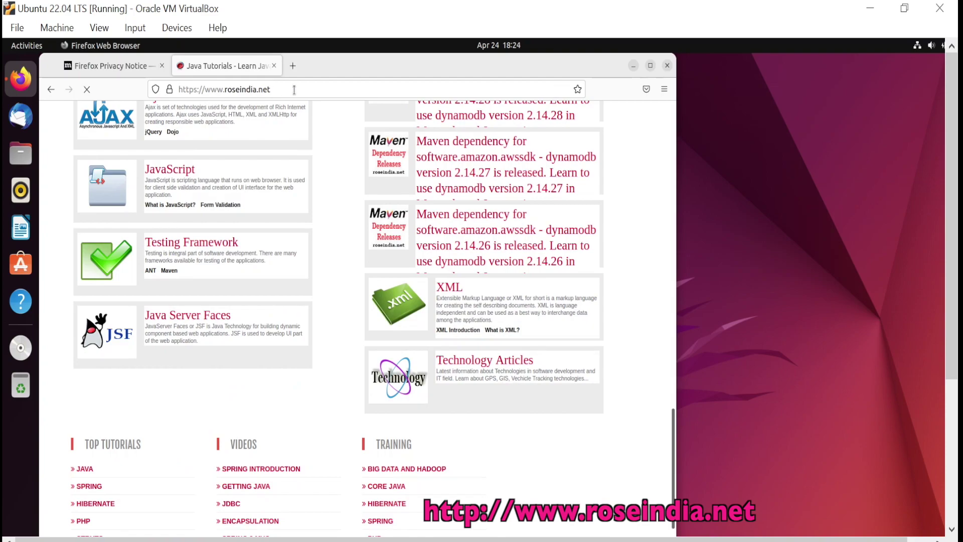
scroll(486, 270, up, 2)
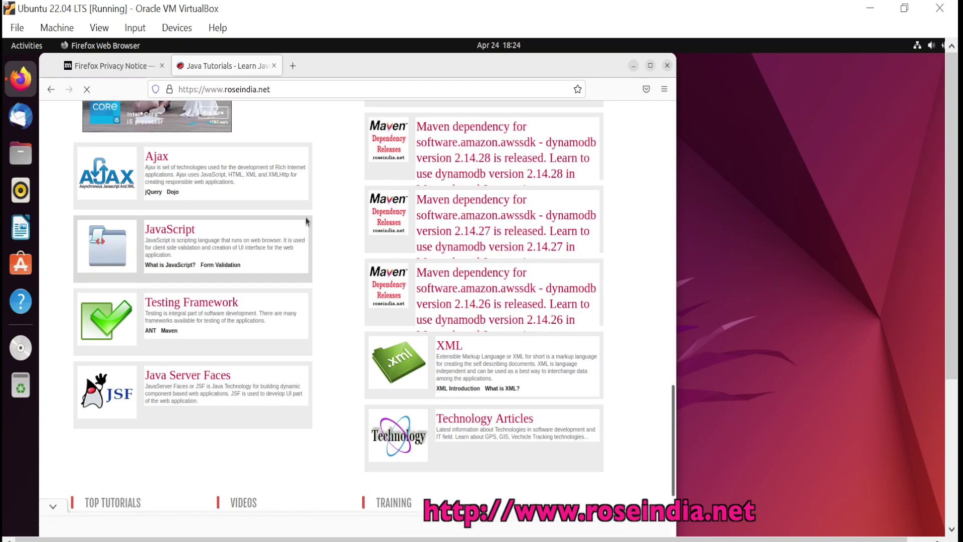
click(634, 66)
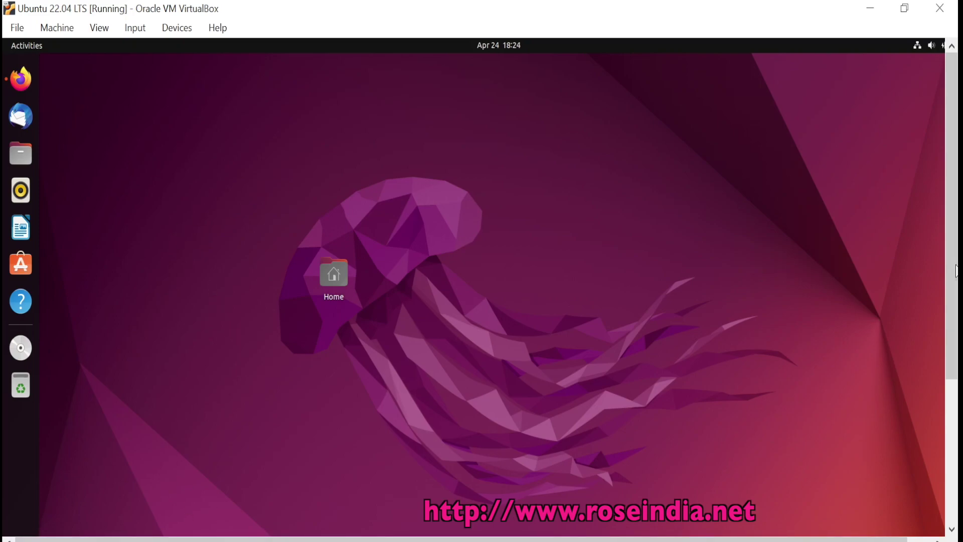
Launch Calendar from Show Applications, showing the April month view
scroll(956, 271, down, 3)
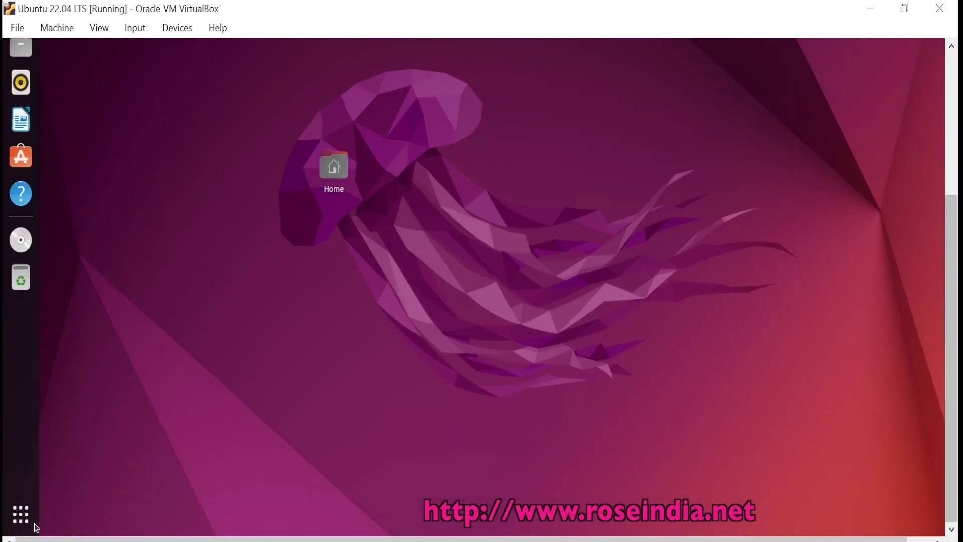
click(21, 525)
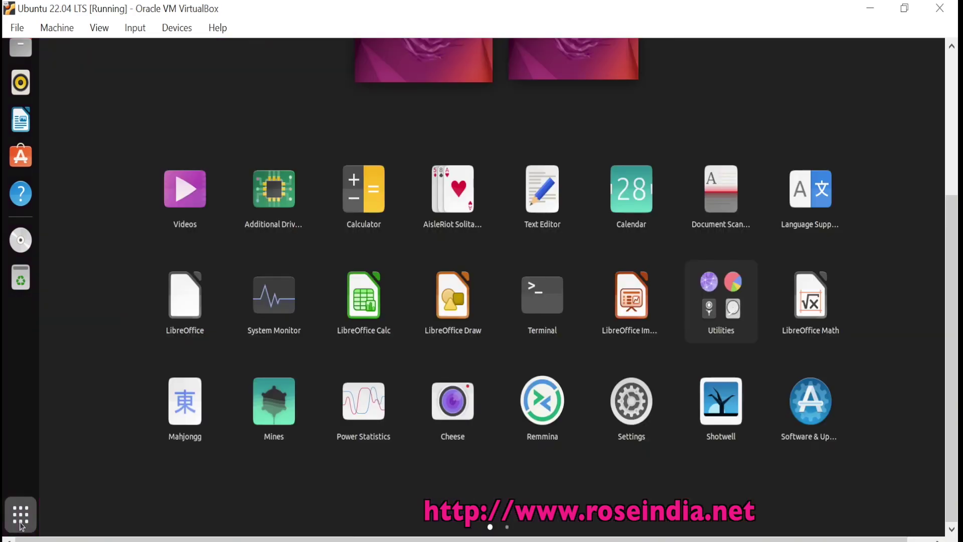
drag(948, 311, 954, 139)
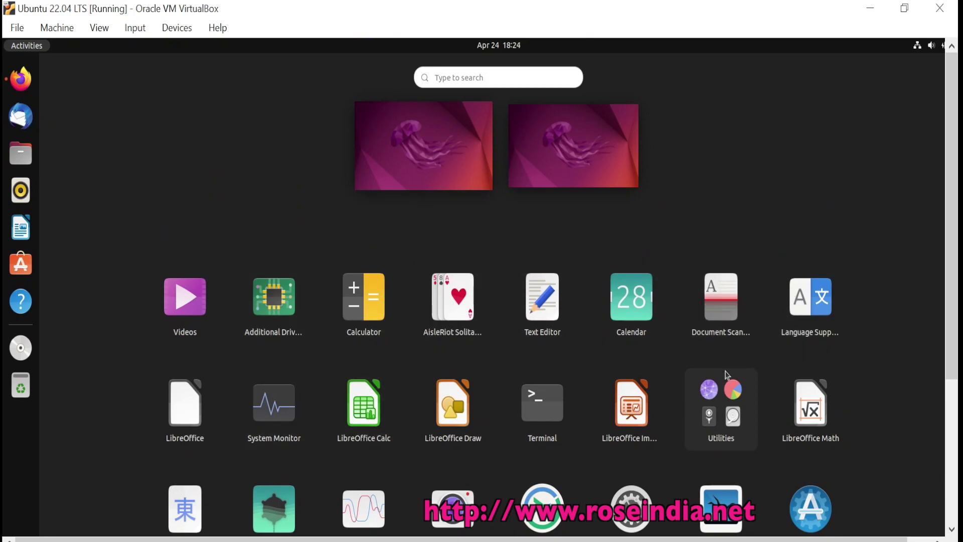
click(631, 296)
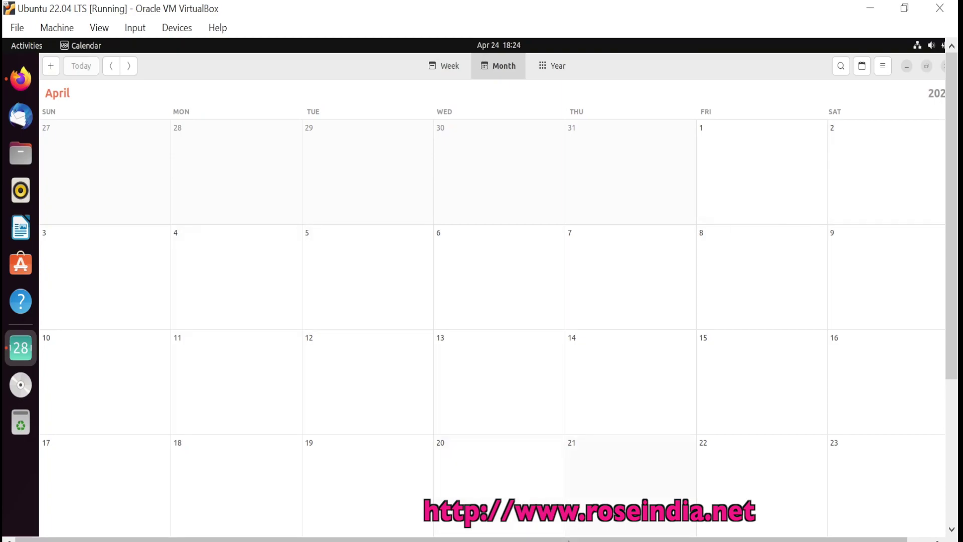
mouse_move(577, 539)
mouse_down()
mouse_move(602, 539)
mouse_move(576, 539)
mouse_up()
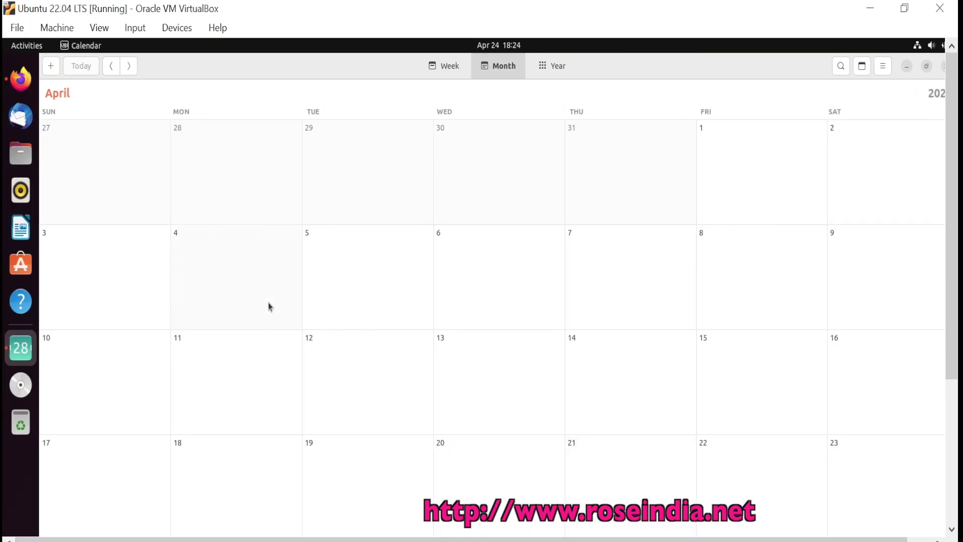